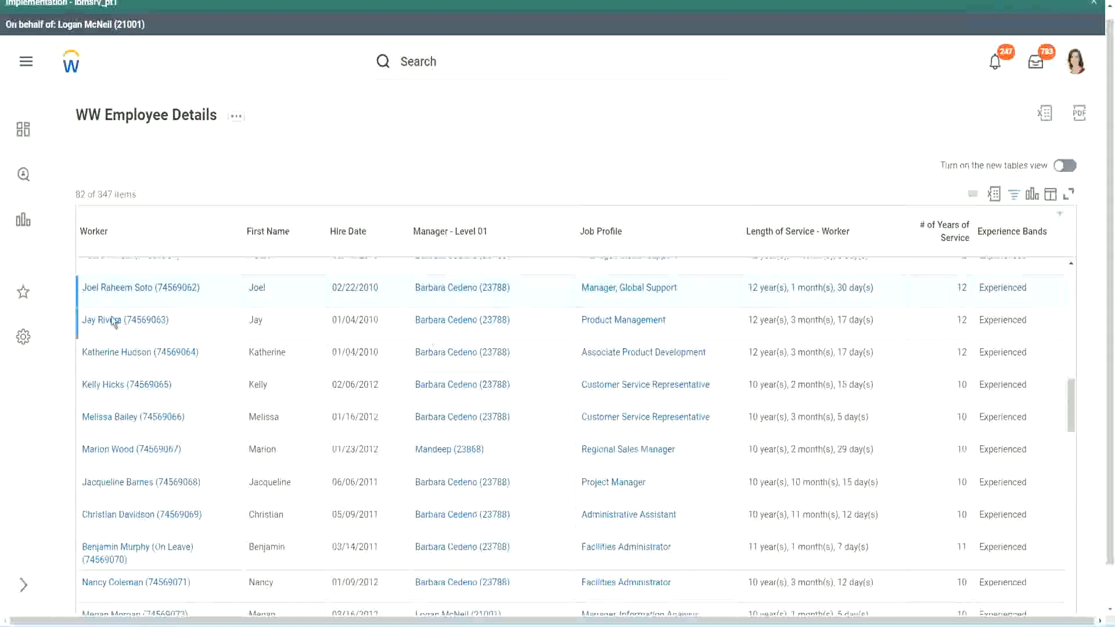
- Compare Length of Service with # of Years of Service in the Manager, Global Support and Administrative Assistant rows of the report output
mouse_move(192, 289)
drag(747, 289, 854, 288)
click(932, 298)
double_click(935, 301)
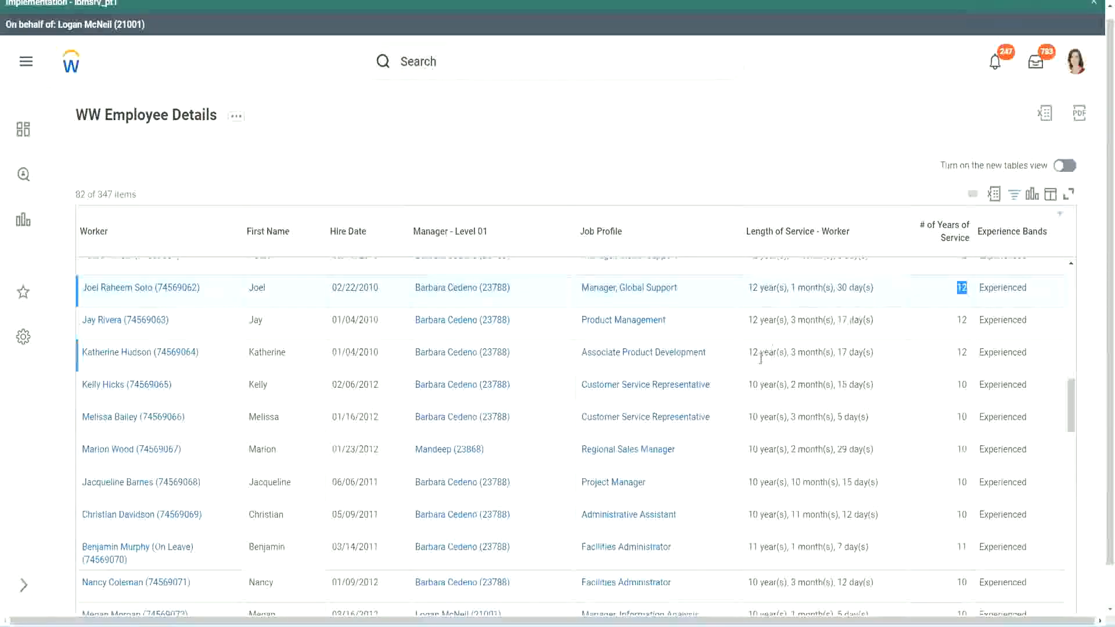
click(766, 515)
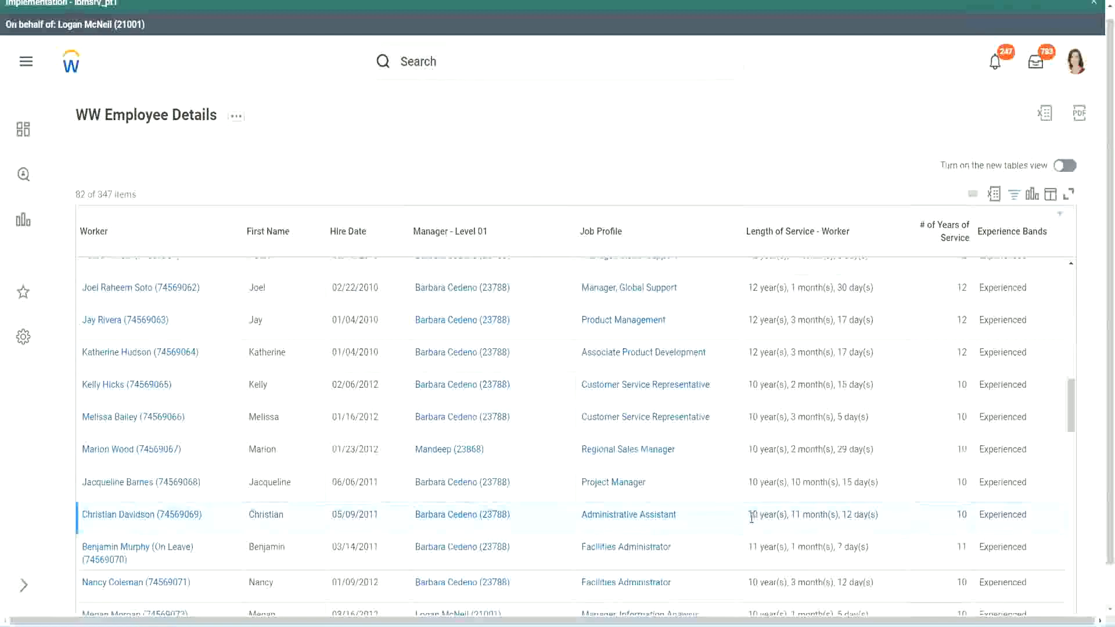
double_click(800, 515)
double_click(849, 515)
click(865, 515)
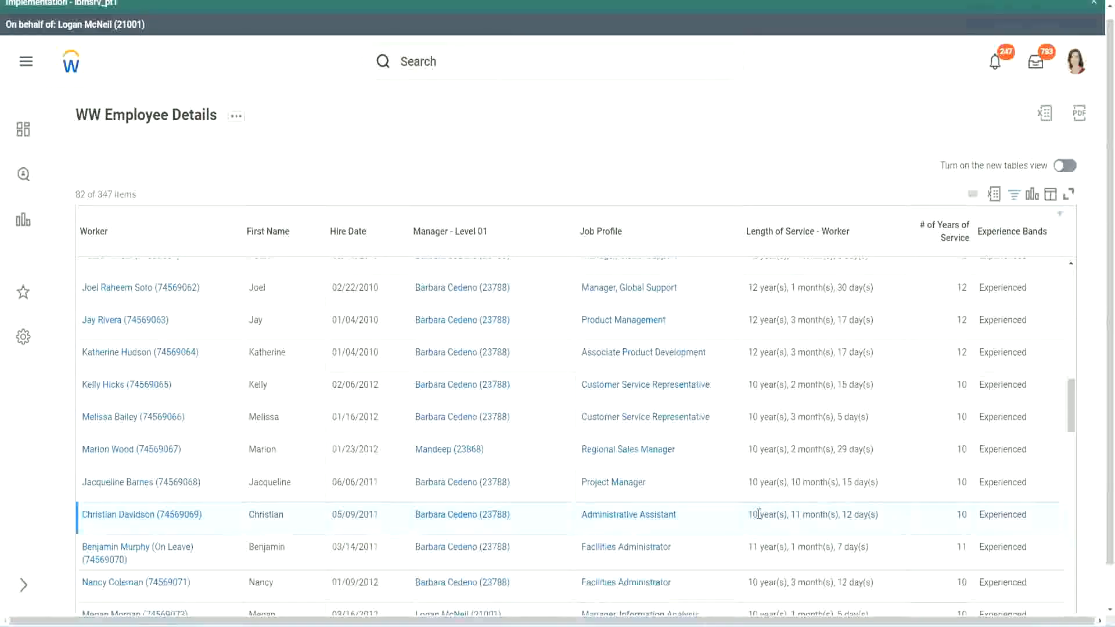
double_click(961, 516)
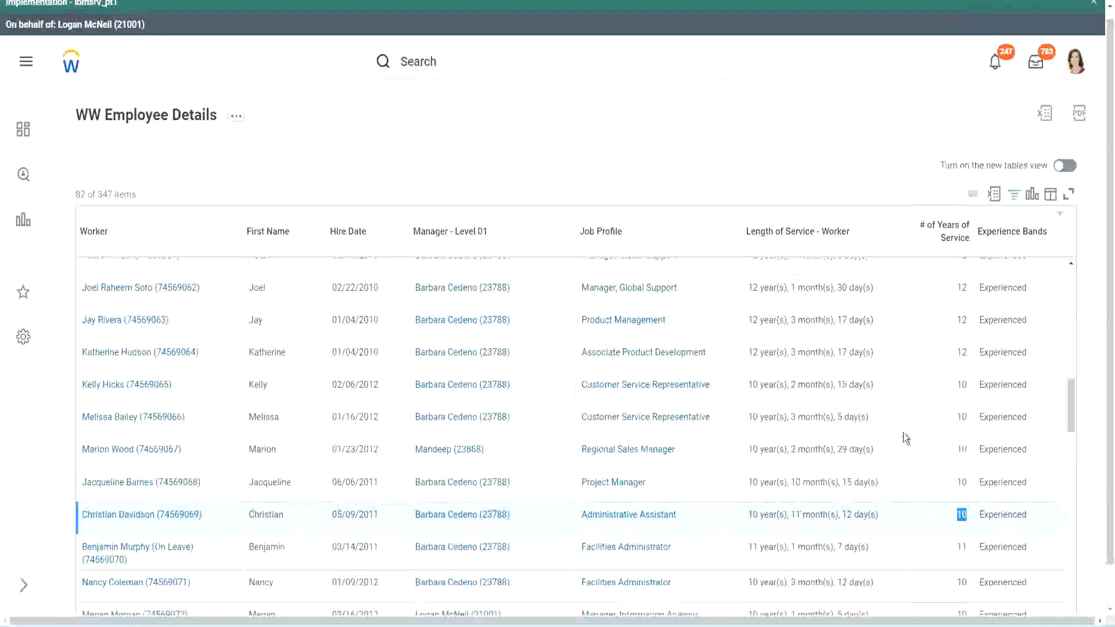
- Recheck how the months in Length of Service are treated in # of Years of Service for the Administrative Assistant and Project Manager rows
click(960, 363)
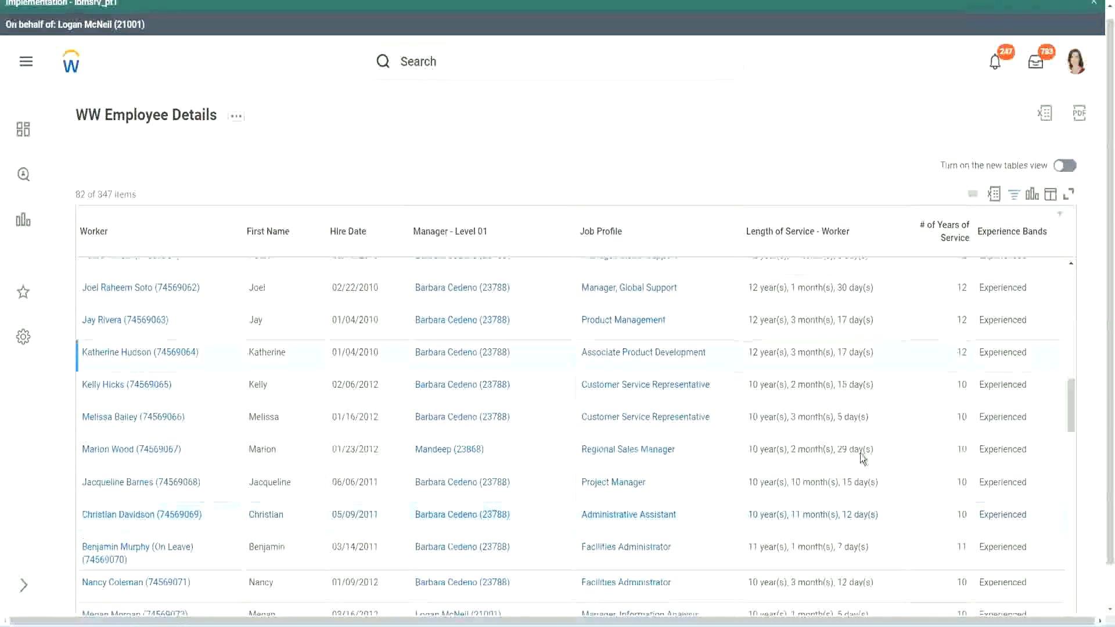
double_click(763, 511)
click(843, 511)
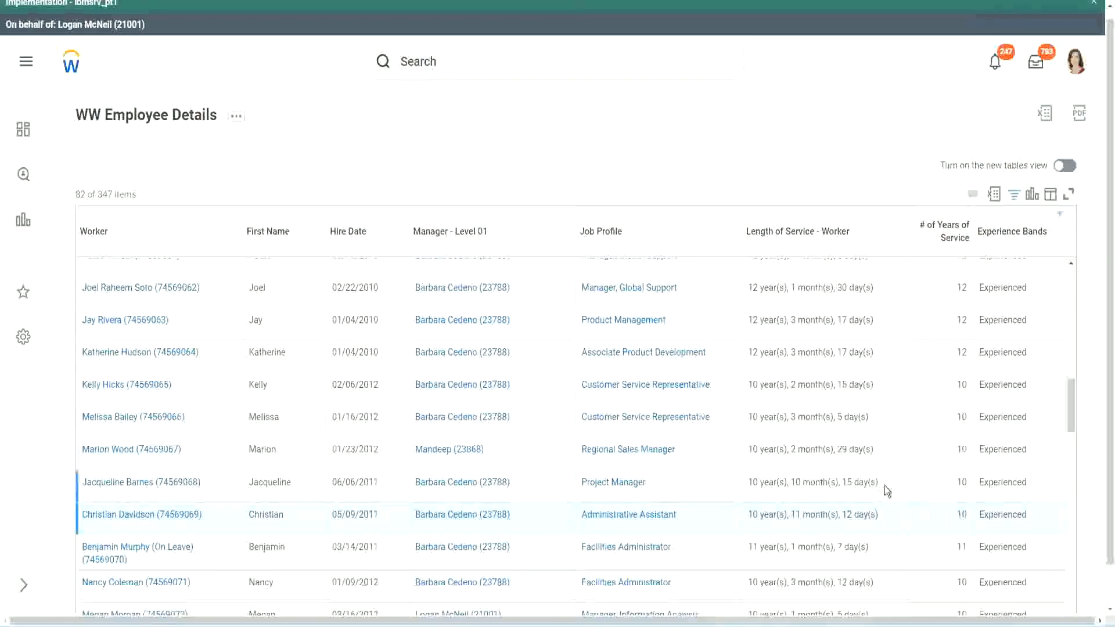
drag(958, 284, 968, 292)
drag(748, 288, 888, 282)
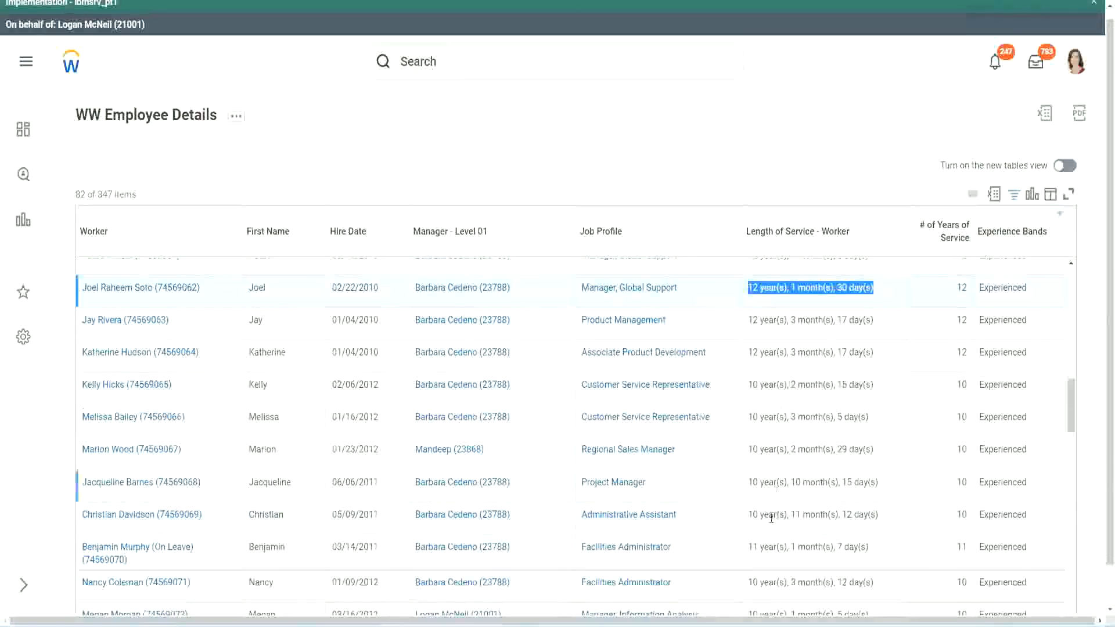
click(866, 513)
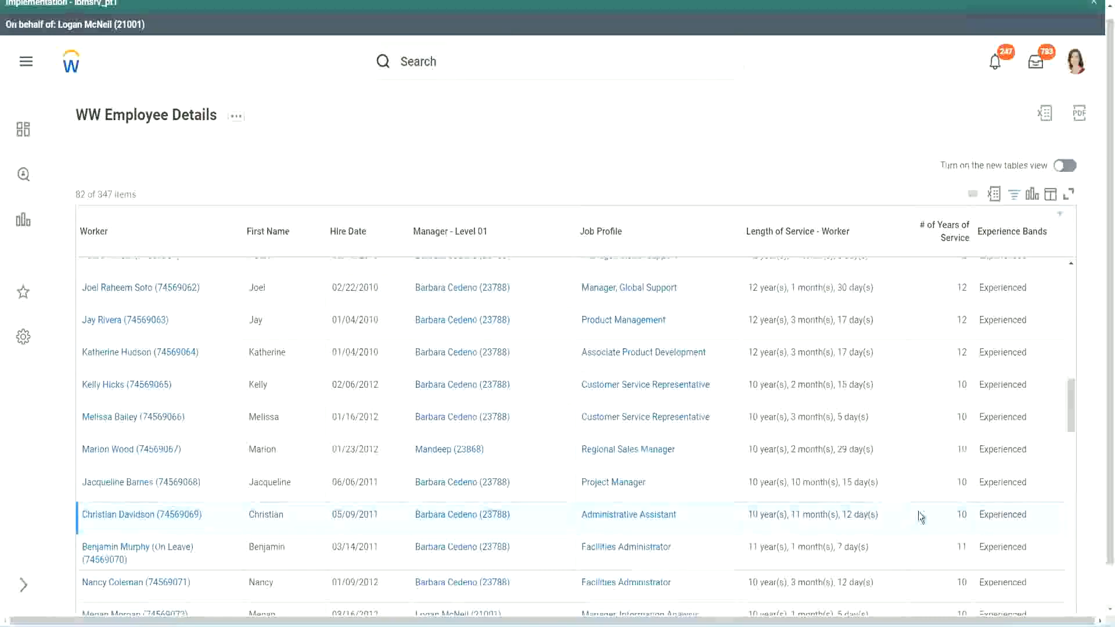
double_click(959, 513)
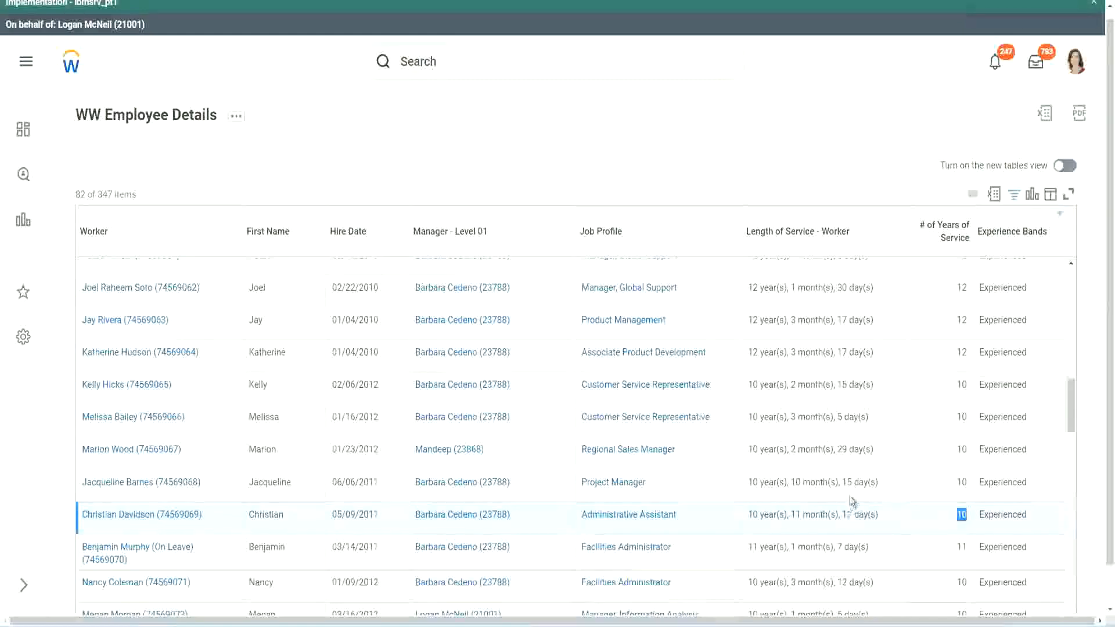
click(922, 519)
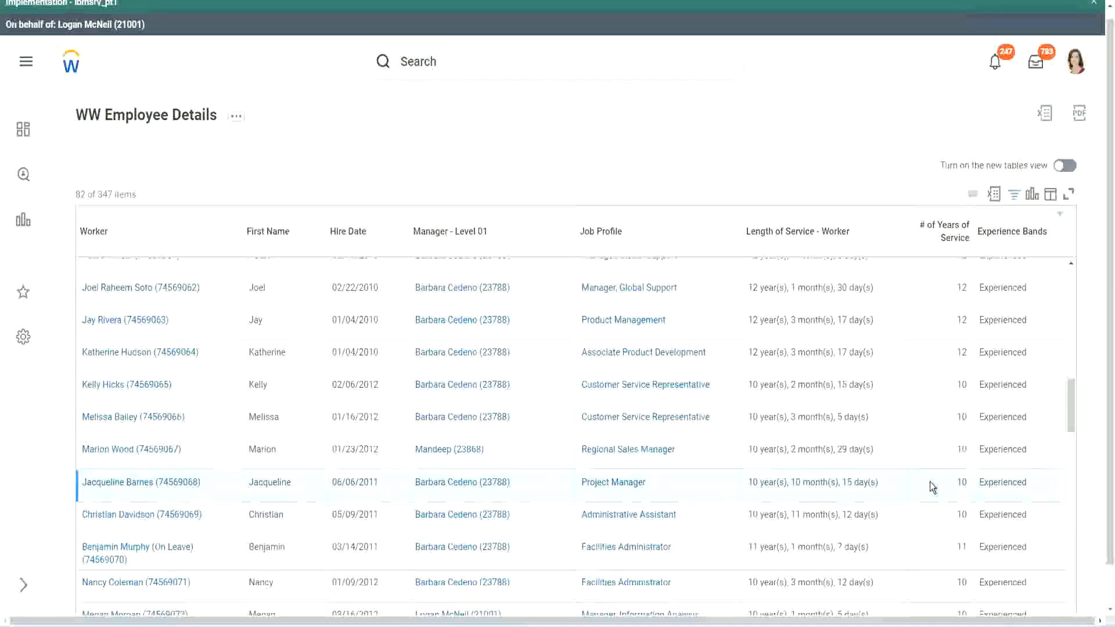
double_click(963, 481)
click(957, 482)
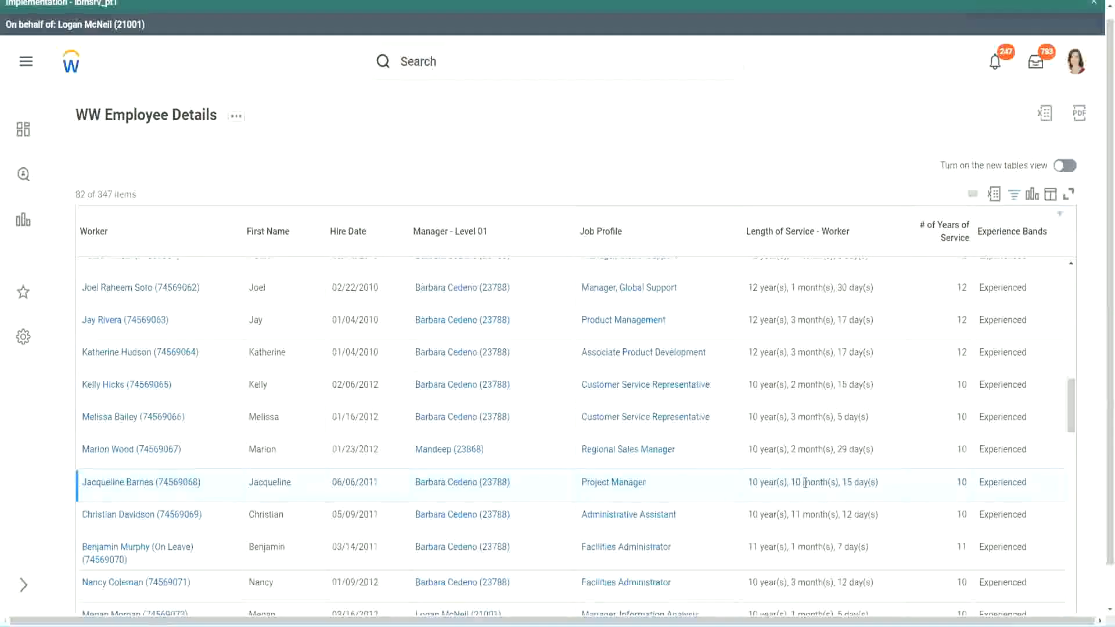
double_click(795, 483)
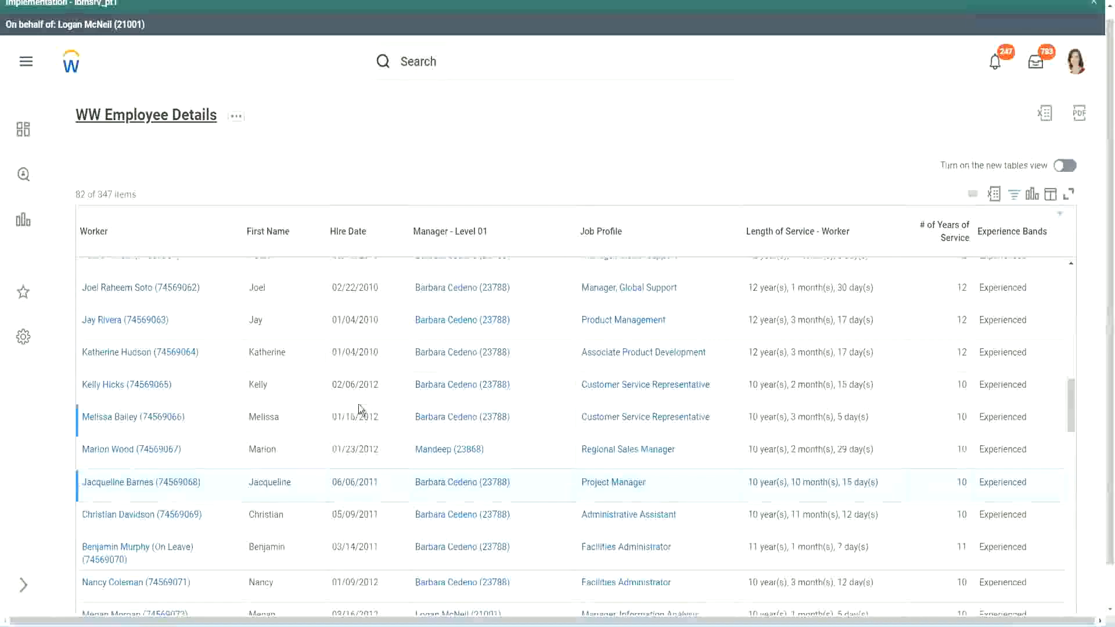
- From the report definition's columns, open the Experience Bands calculated field in a new tab and review its conditions and return values
key(alt+Left)
scroll(364, 400, down, 5)
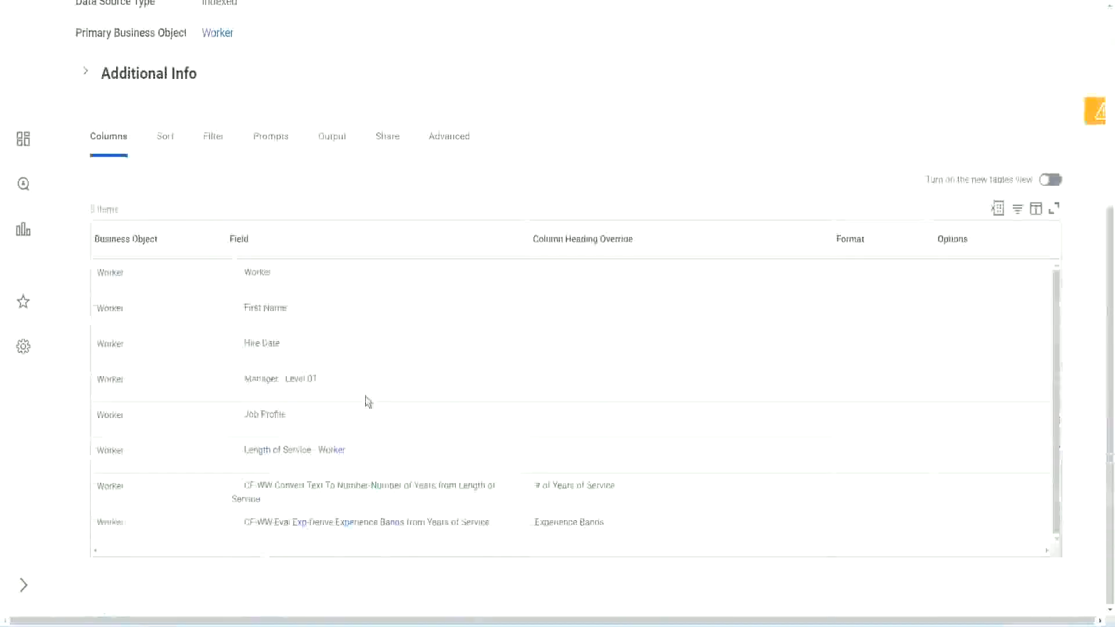
right_click(303, 529)
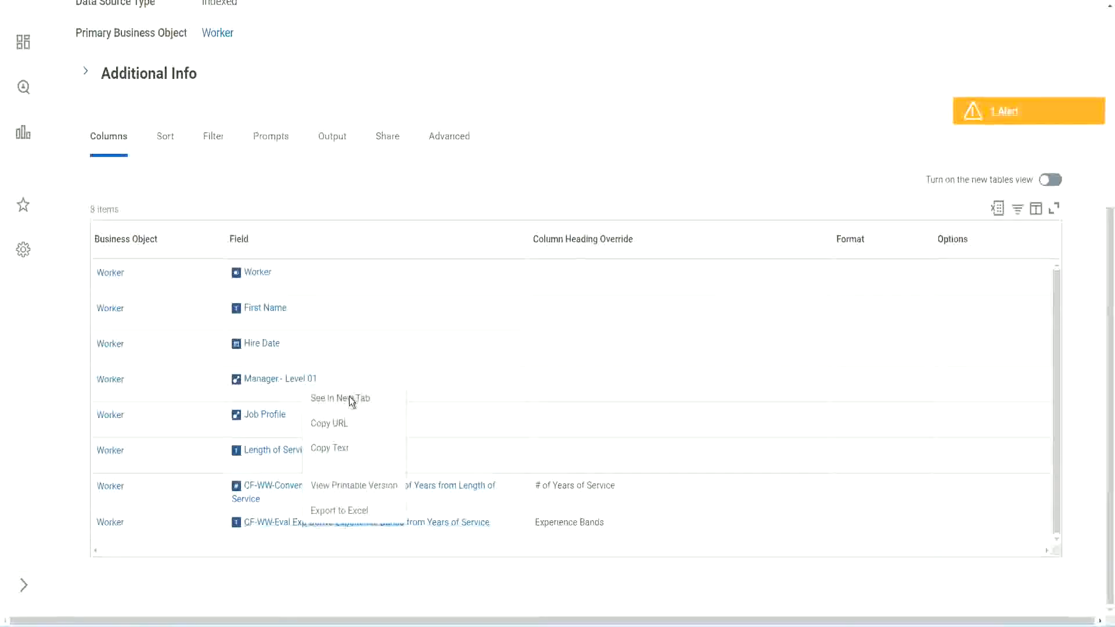
click(351, 398)
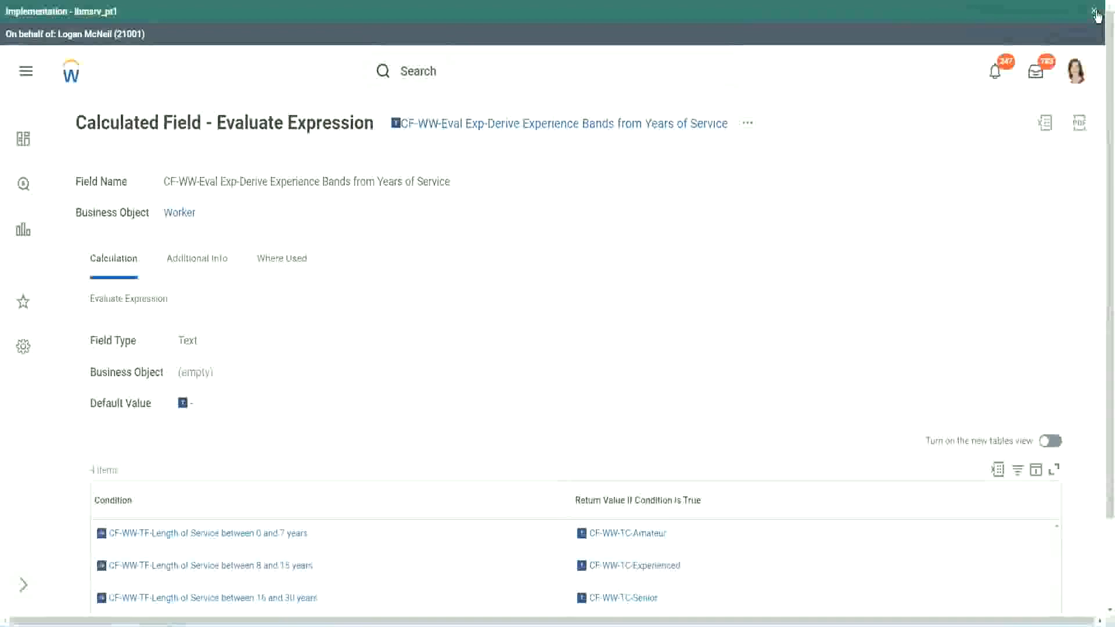
click(1095, 11)
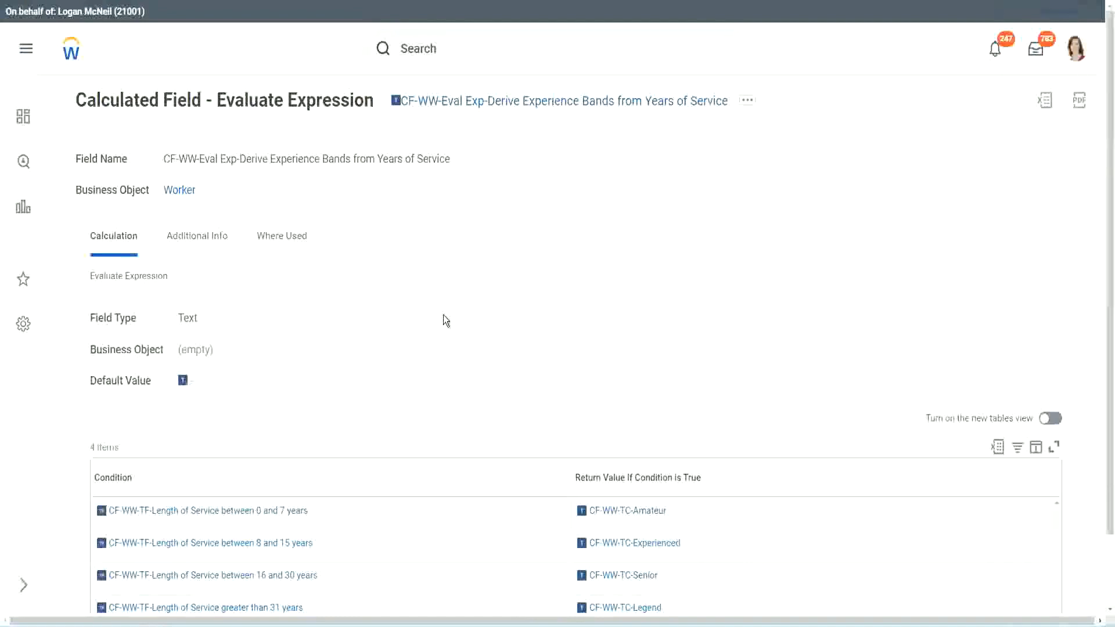
scroll(459, 317, down, 1)
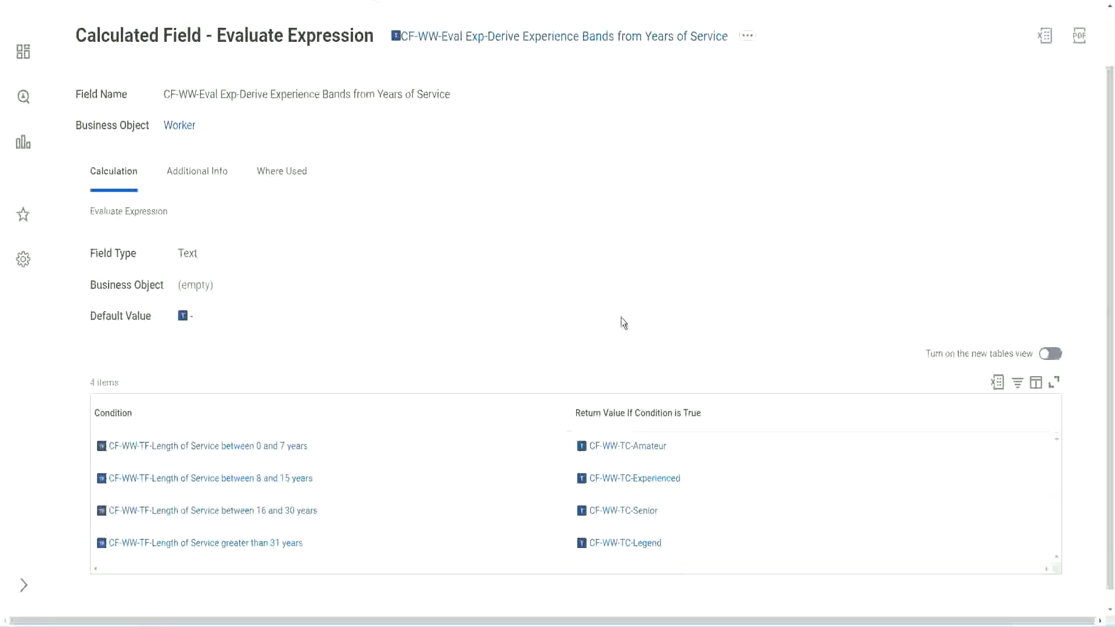
click(505, 410)
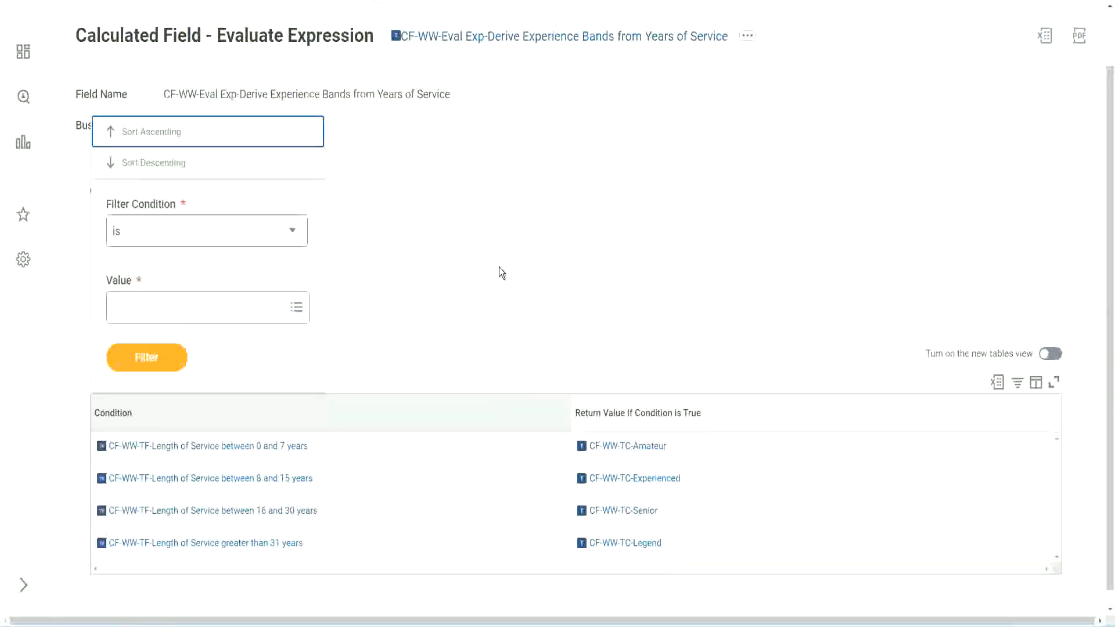
click(497, 267)
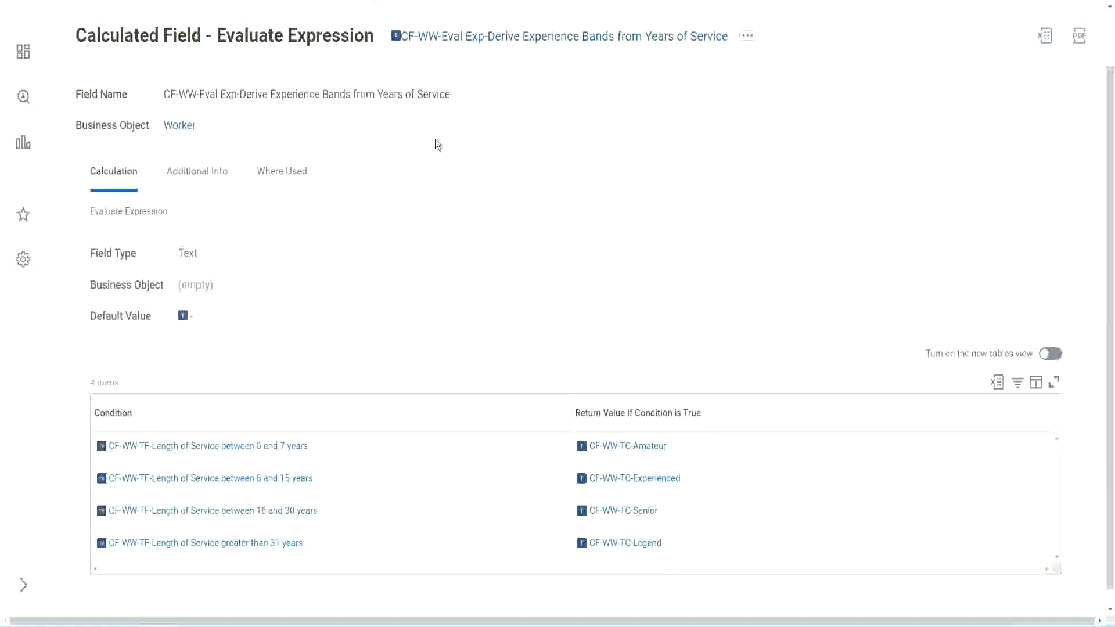
- Copy the calculated field's name, start the Create Calculated Field task, and paste the copied text as the new field's name
right_click(492, 39)
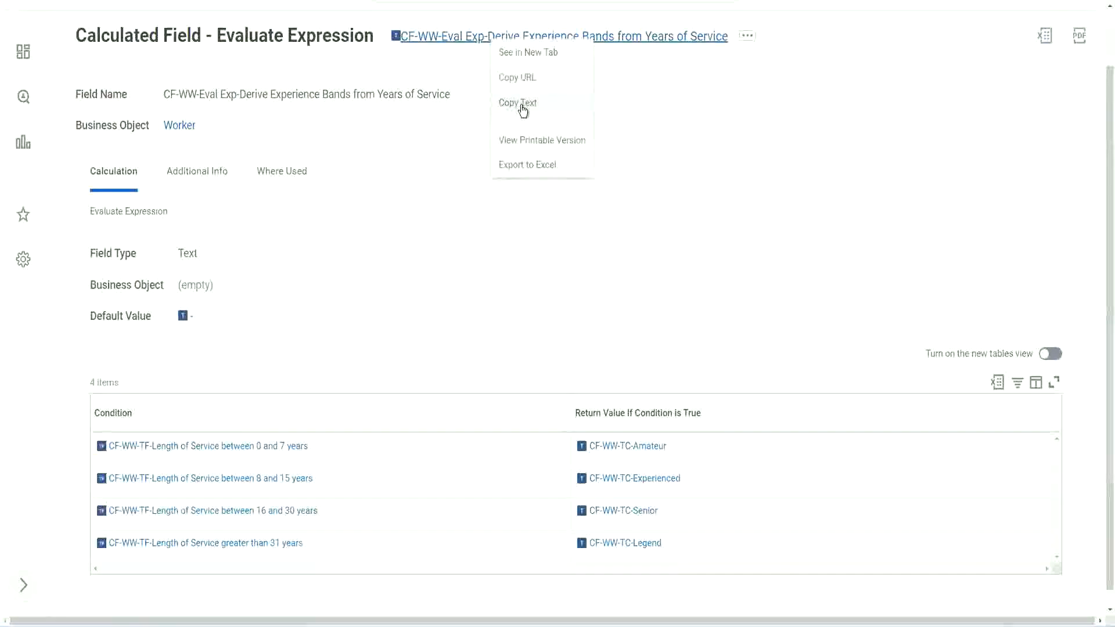
click(523, 109)
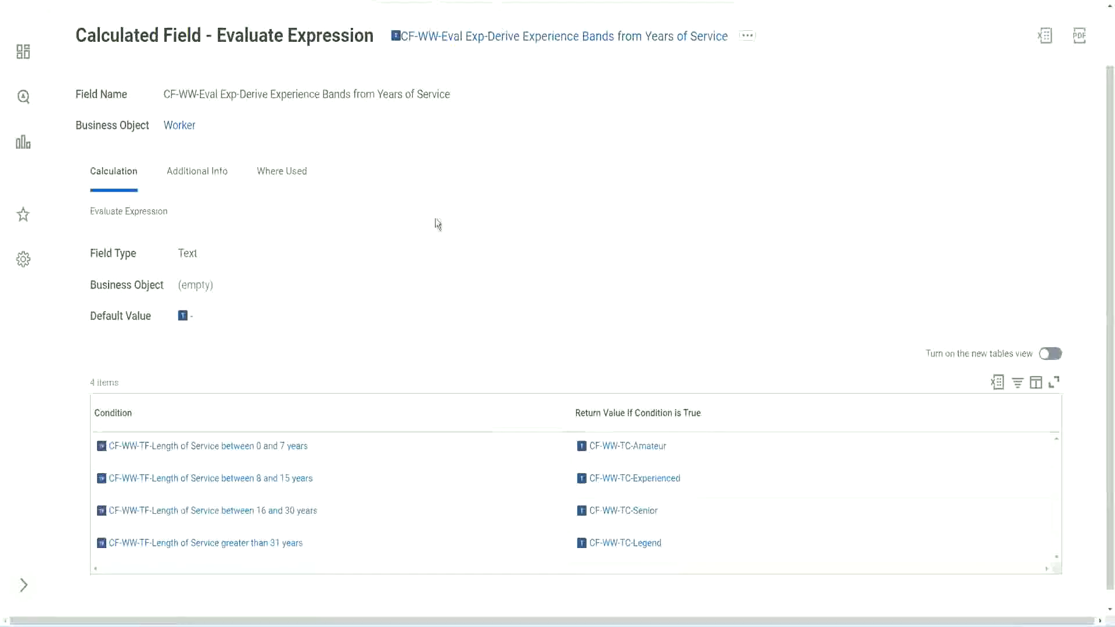
scroll(434, 229, up, 2)
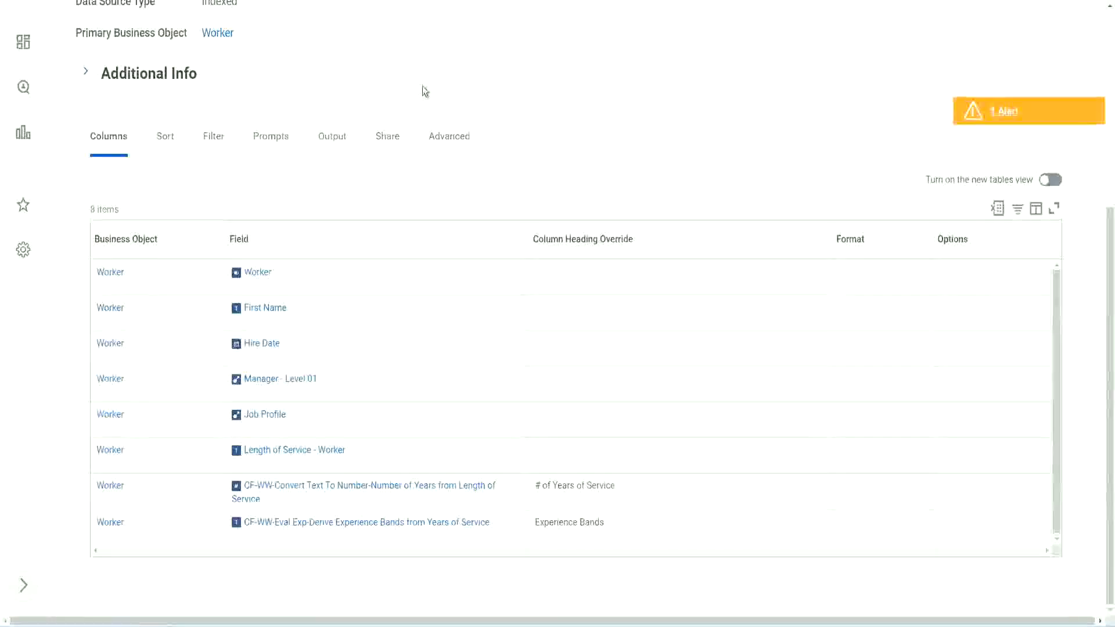
scroll(423, 86, up, 5)
click(453, 71)
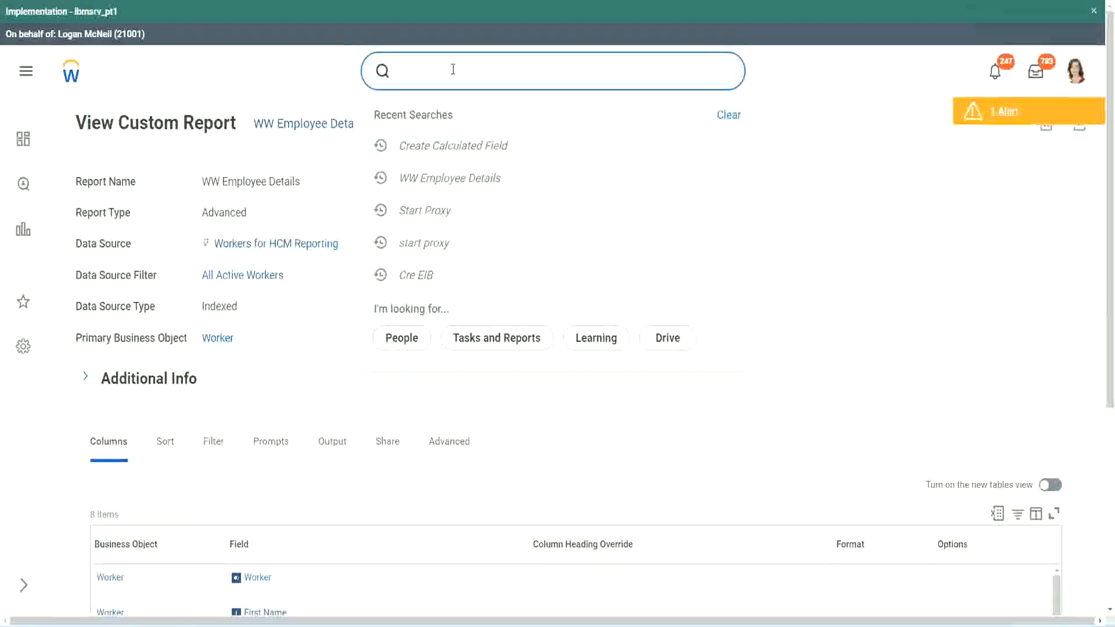
text(create cal field)
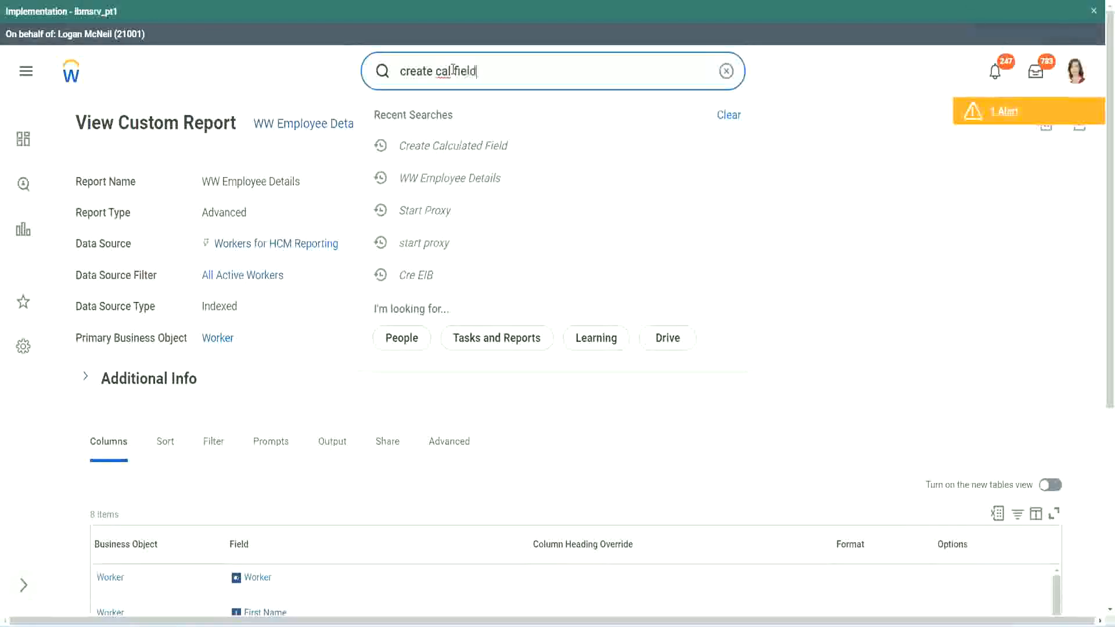
click(465, 119)
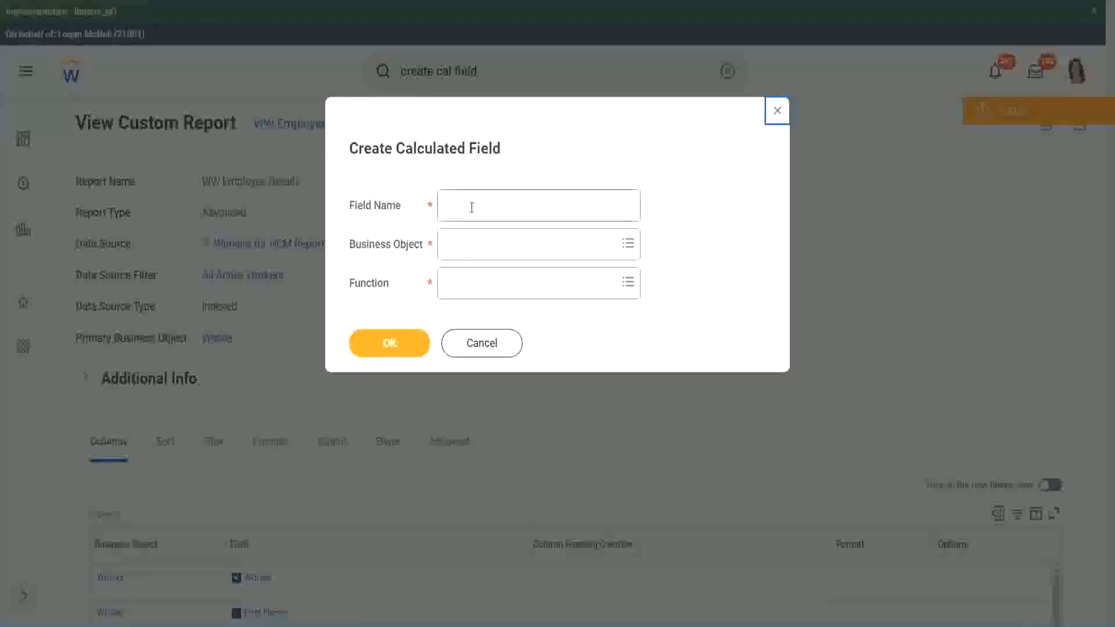
click(471, 207)
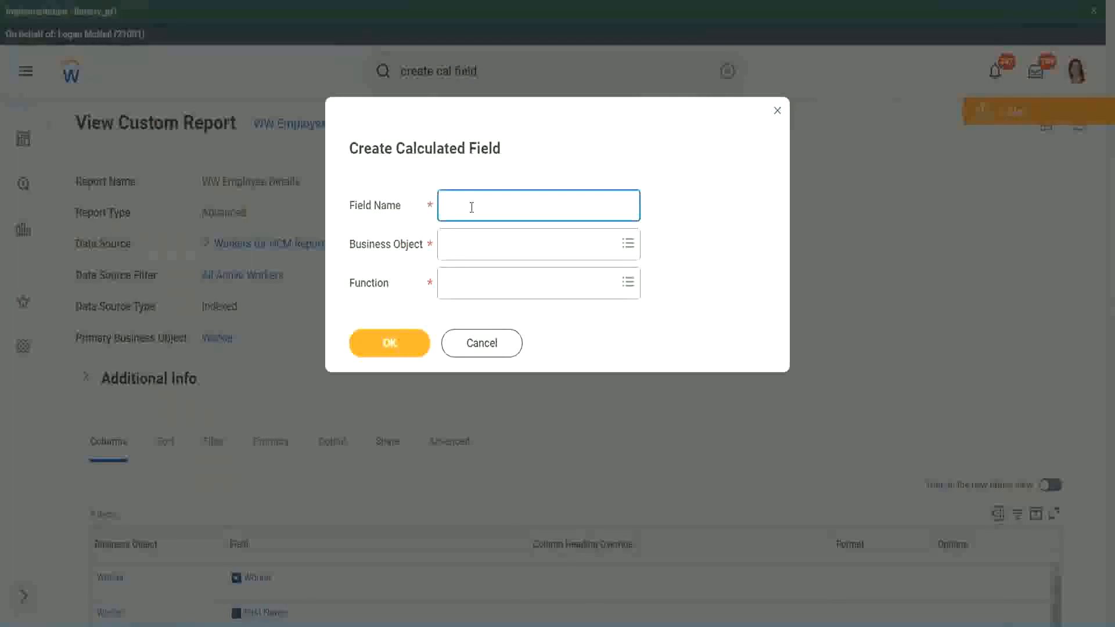
key(ctrl+v)
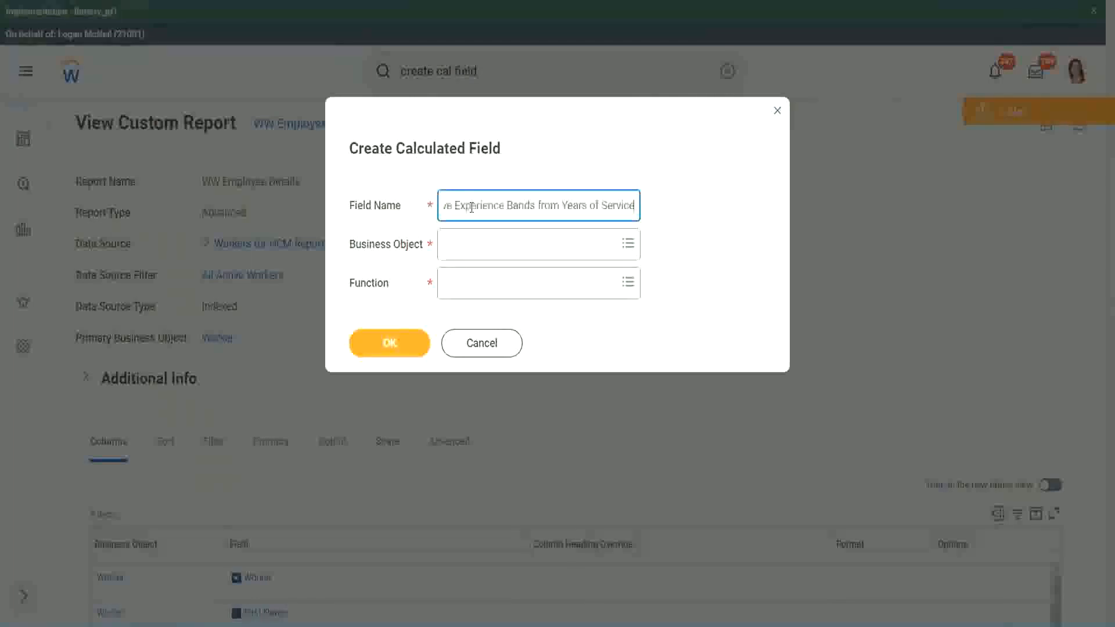
- Add "Bands" after "Eval Exp" in the new field's name
drag(503, 206, 413, 192)
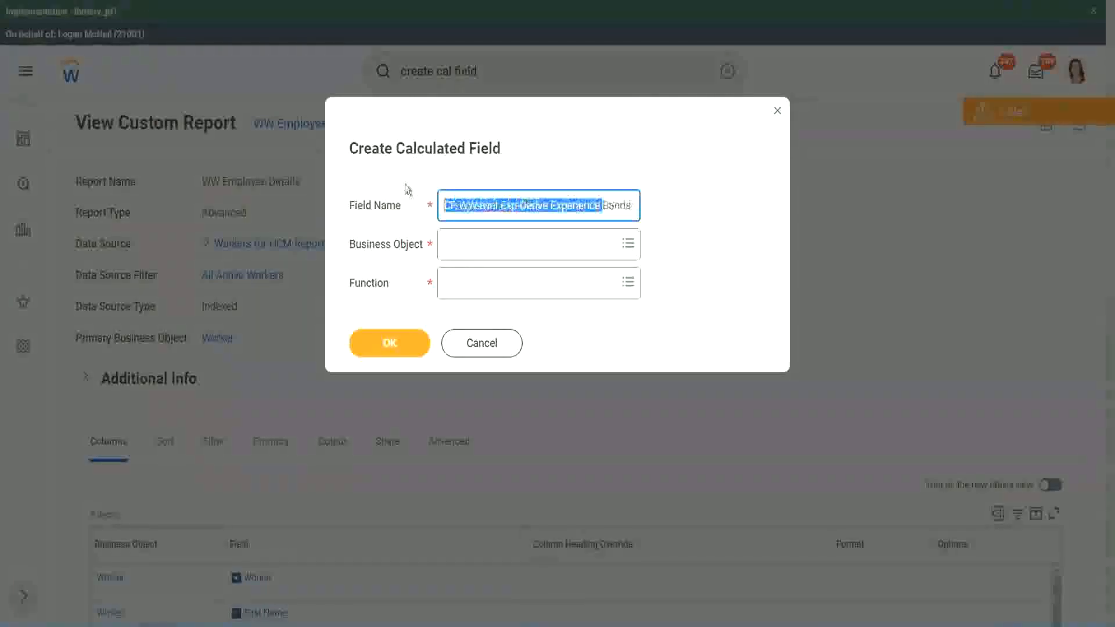
click(492, 200)
click(517, 205)
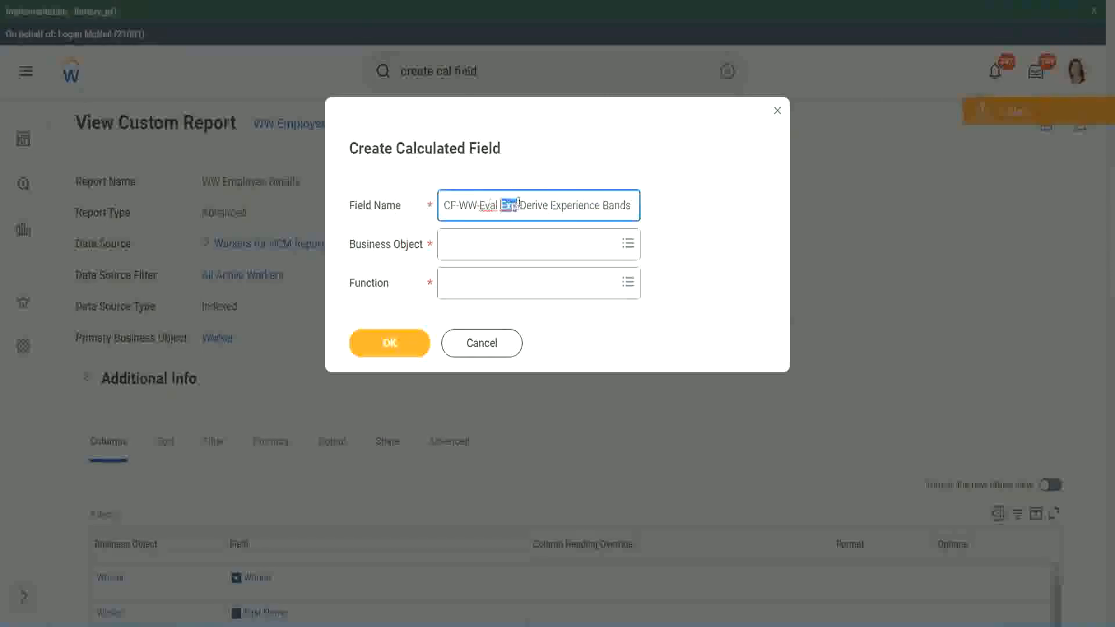
text(bands)
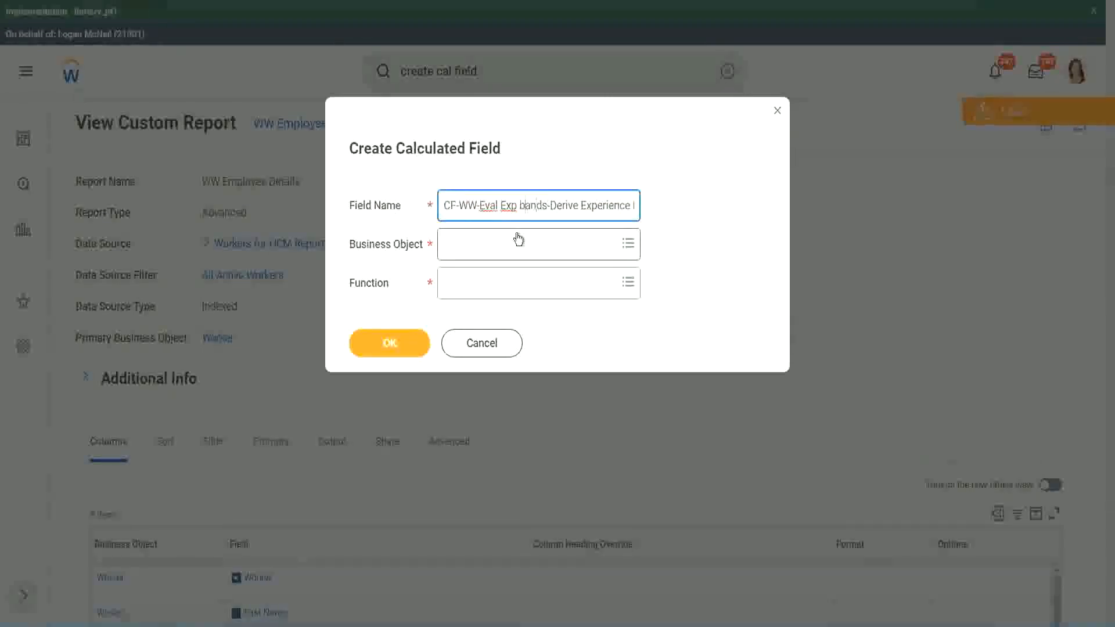
key(shift+Left)
text(B)
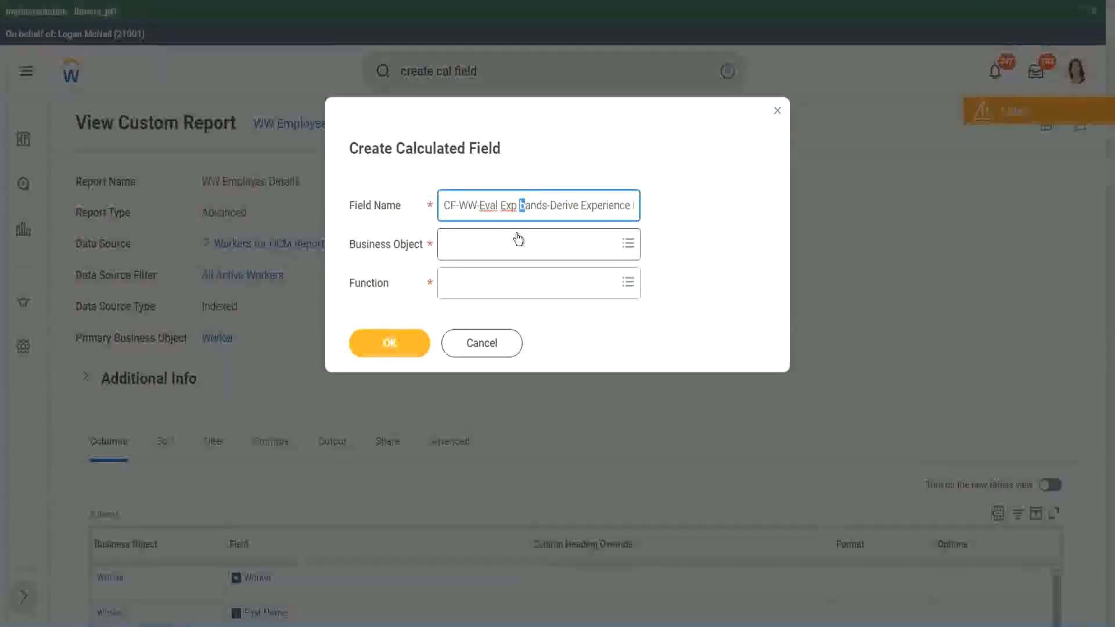
key(Right)
key(Right)
key(Right)
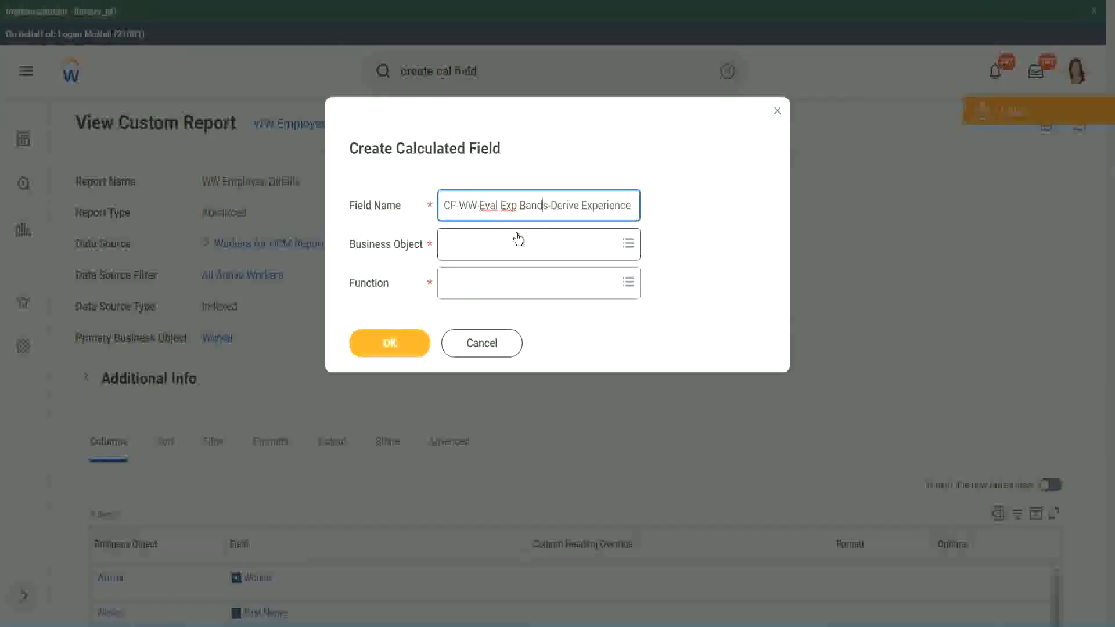
key(Right)
key(End)
text(from Years of)
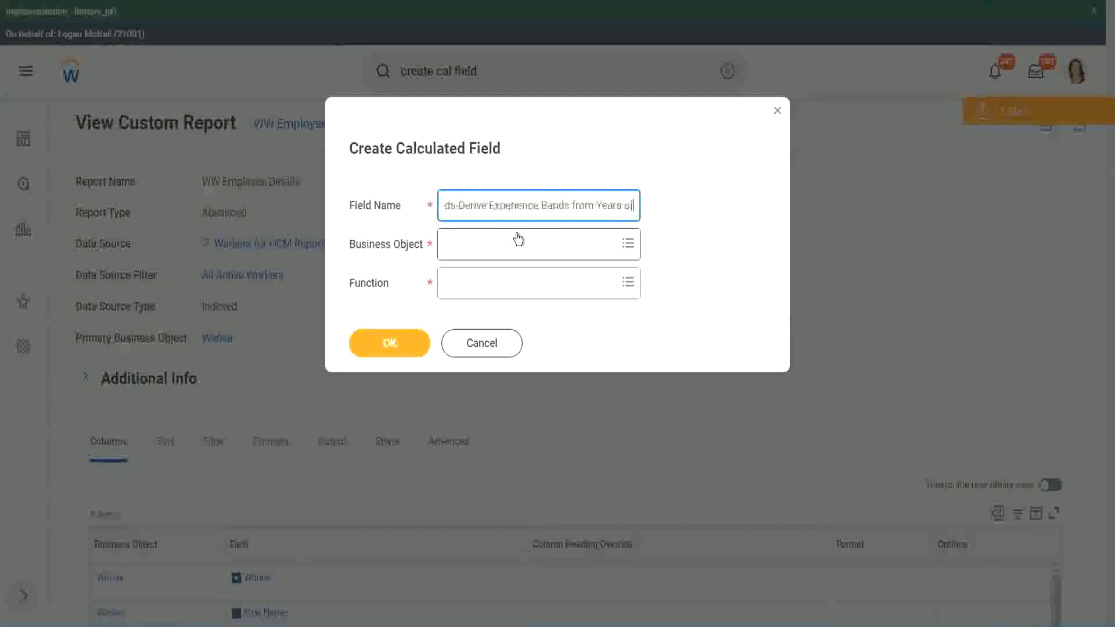
- Replace "Derive" with "Determine" in the new calculated field's name
key(Left)
key(Left)
key(Left)
key(Left)
key(Left)
key(Left)
key(Left)
key(Left)
key(Left)
key(Left)
key(Left)
key(Left)
key(Left)
key(Left)
key(Left)
key(Left)
key(Left)
key(Left)
key(Left)
key(Left)
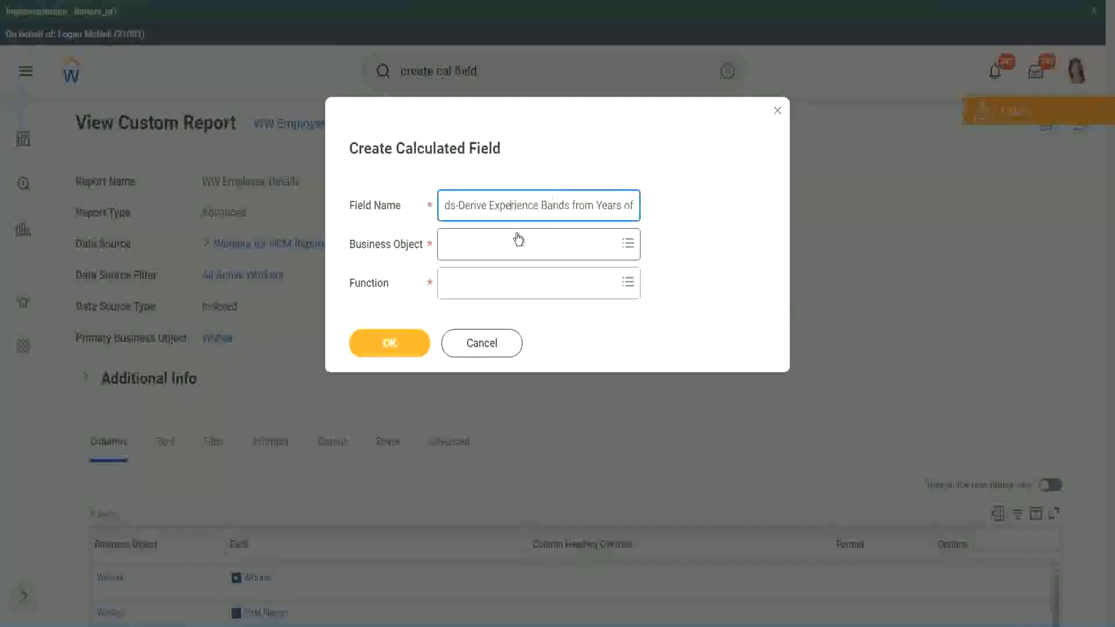
key(shift+Left)
key(shift+Left)
key(shift+Left)
key(shift+Left)
key(shift+Left)
key(shift+Left)
text(Determine)
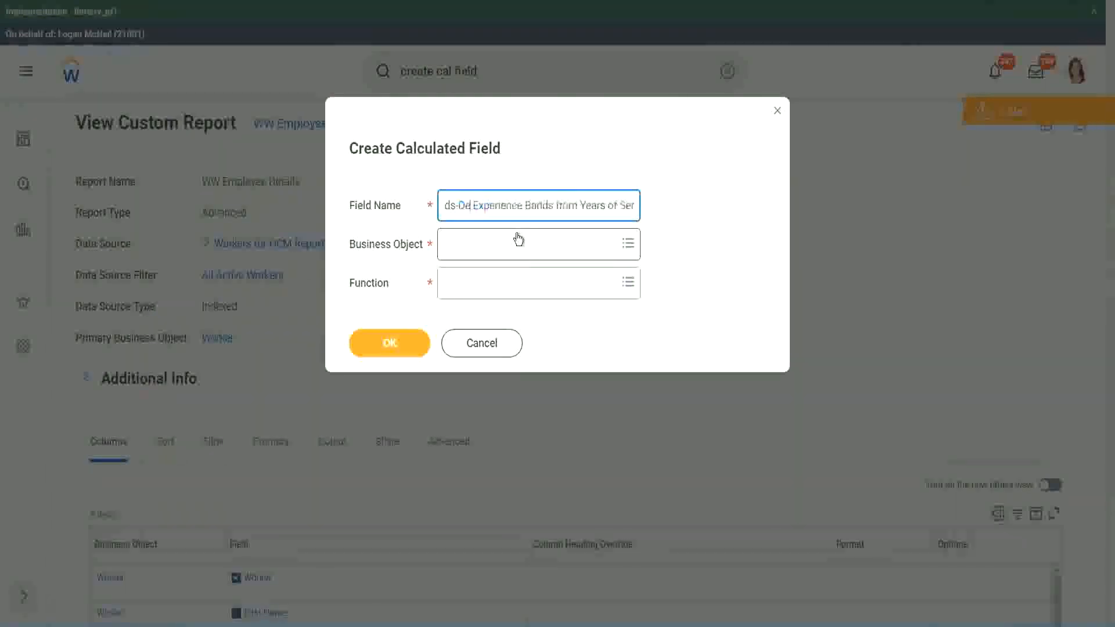
key(Right)
key(Right)
key(Right)
key(Right)
key(Right)
key(Right)
key(Right)
key(Right)
key(Right)
key(Right)
key(Right)
key(Right)
key(Right)
key(Right)
key(Right)
key(Right)
key(Right)
key(Right)
key(Right)
key(Right)
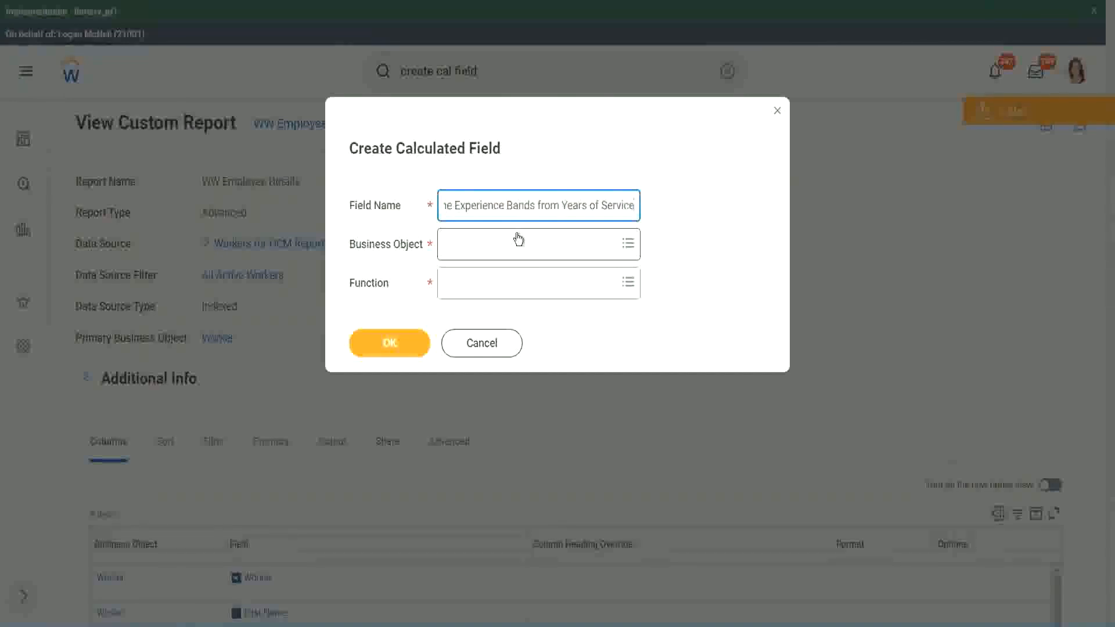
- Search the business objects for "worker" and set the new field's business object to Worker
click(497, 250)
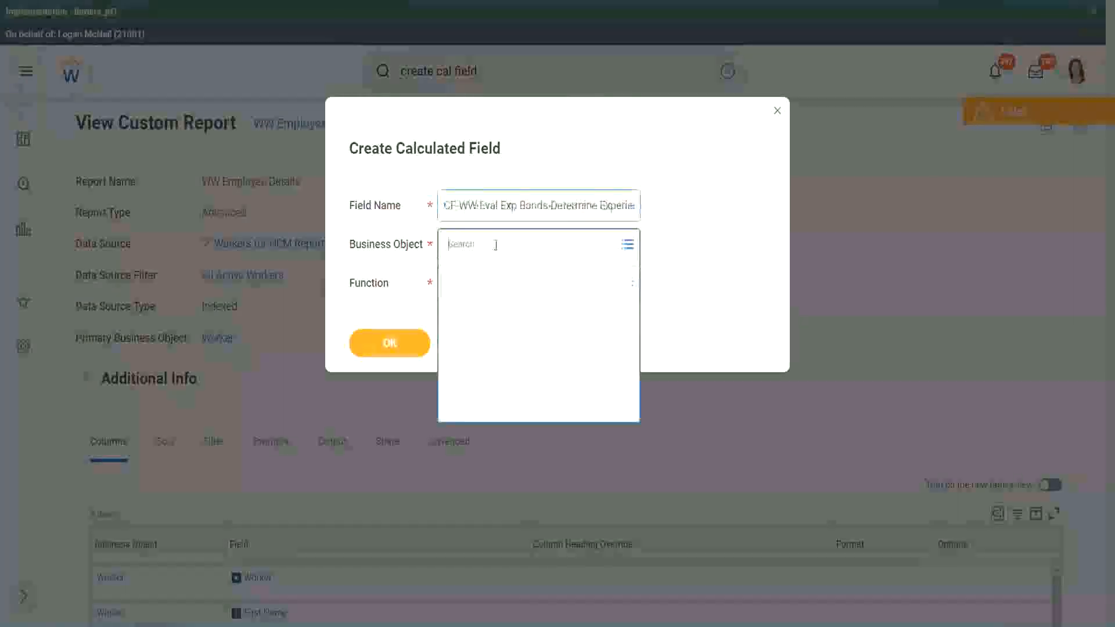
text(worker)
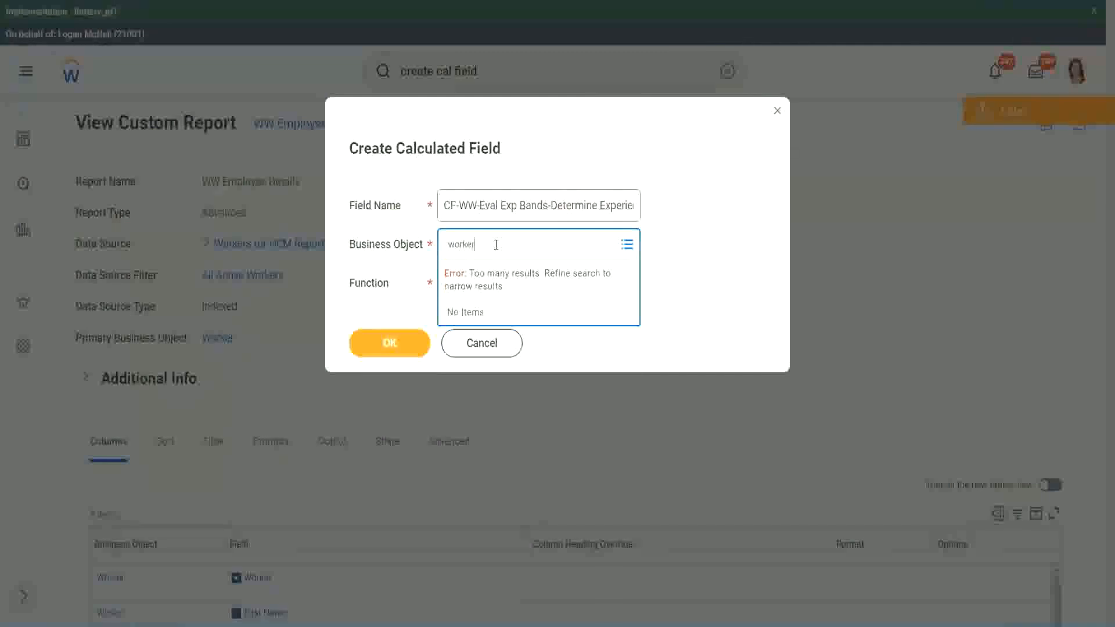
key(Return)
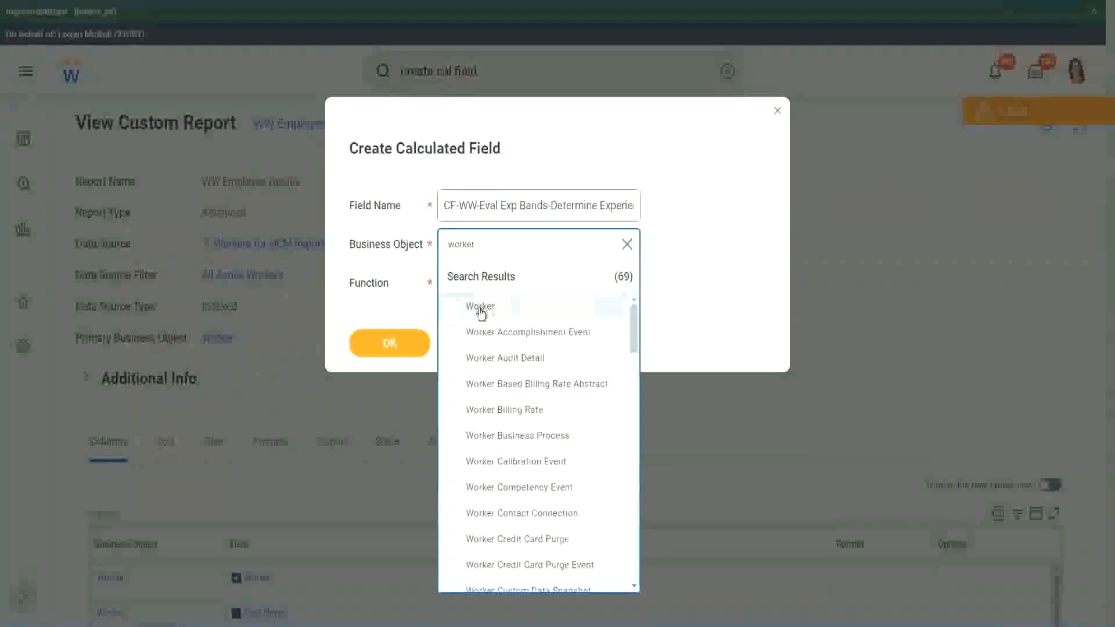
click(482, 310)
- Search the functions for "eval exp" and choose Evaluate Expression Band as the calculated field's function
click(472, 281)
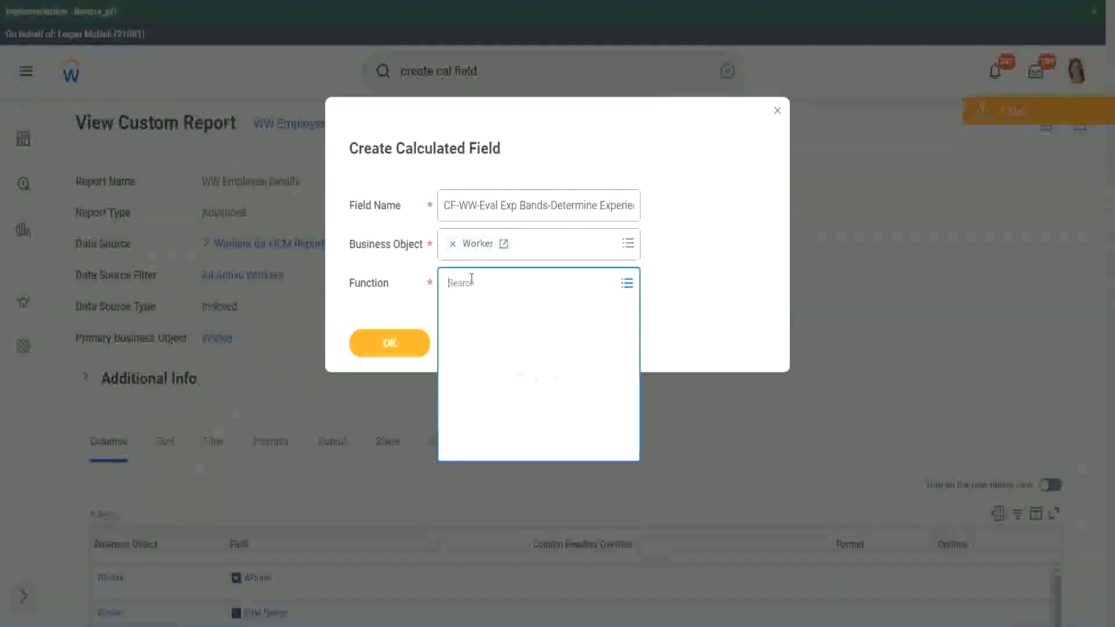
text(eval ex)
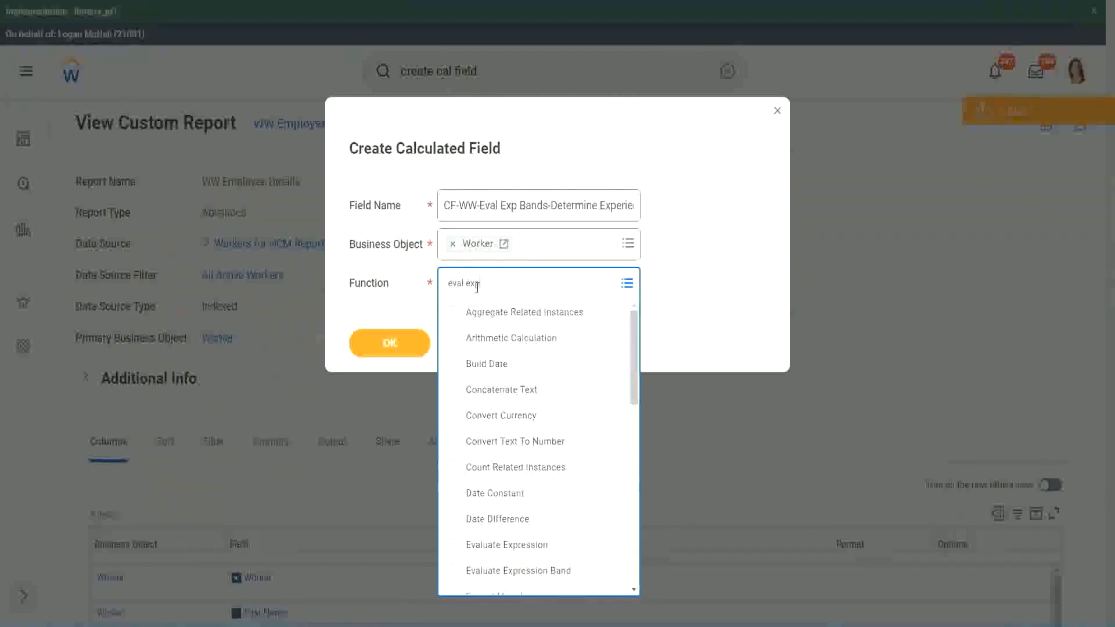
text(p)
key(Return)
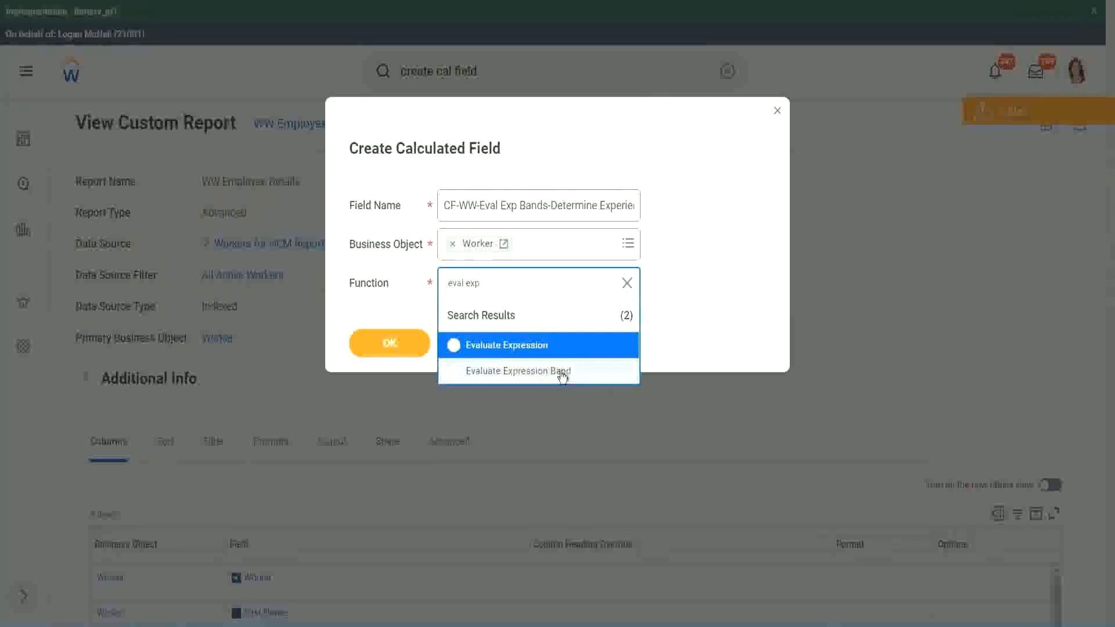
click(562, 373)
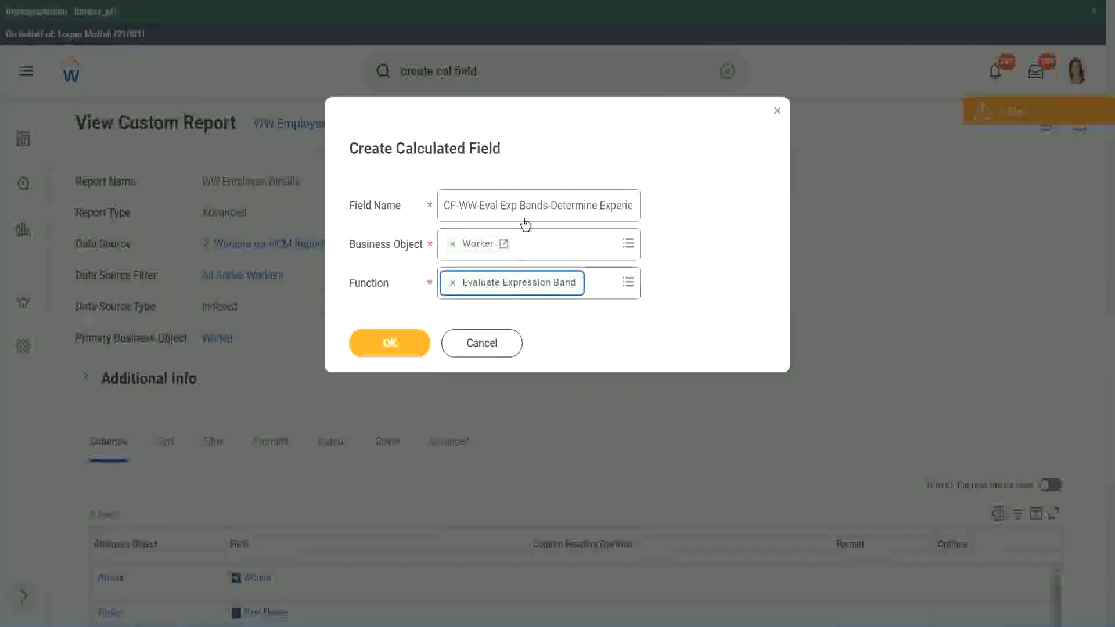
- Change "Eval Exp Bands" to "Eval Exp Band" in the field name and proceed to the calculated field's definition
click(545, 205)
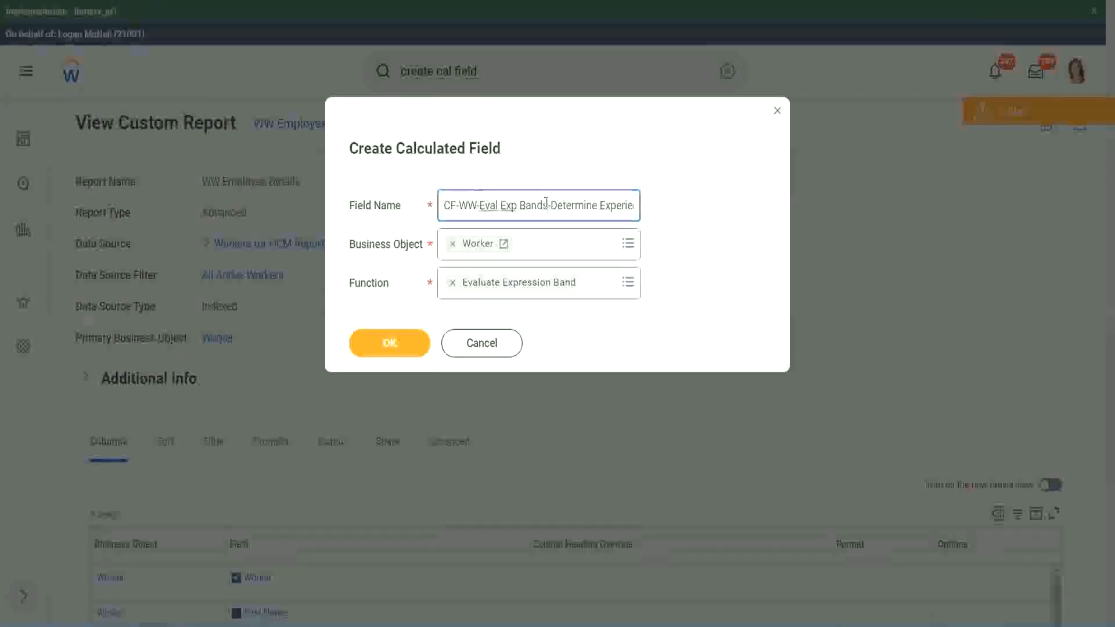
key(BackSpace)
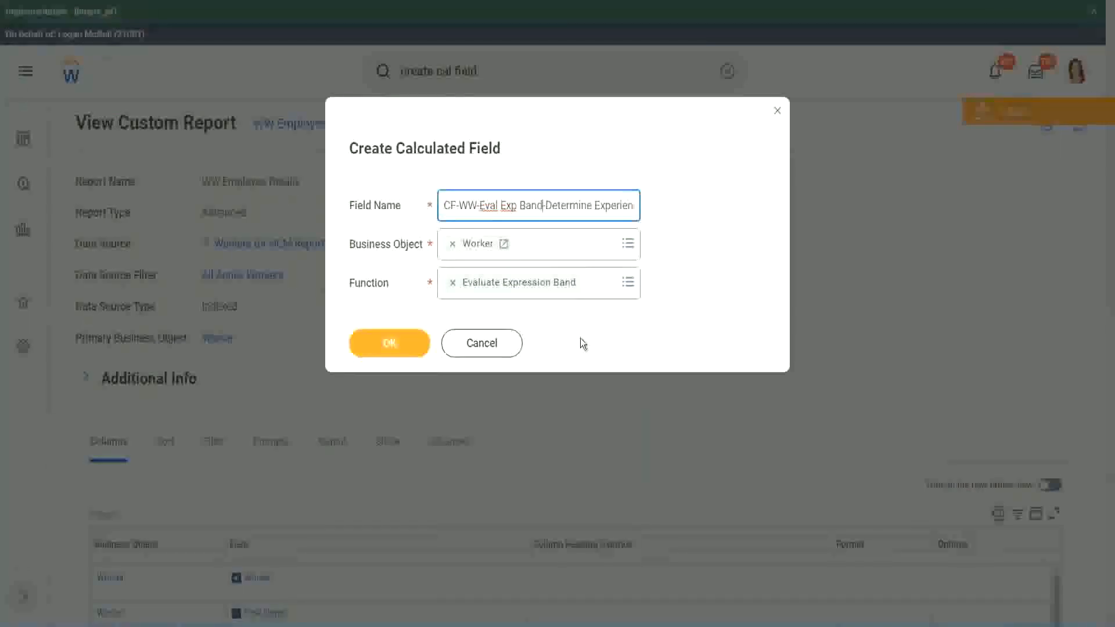
click(391, 343)
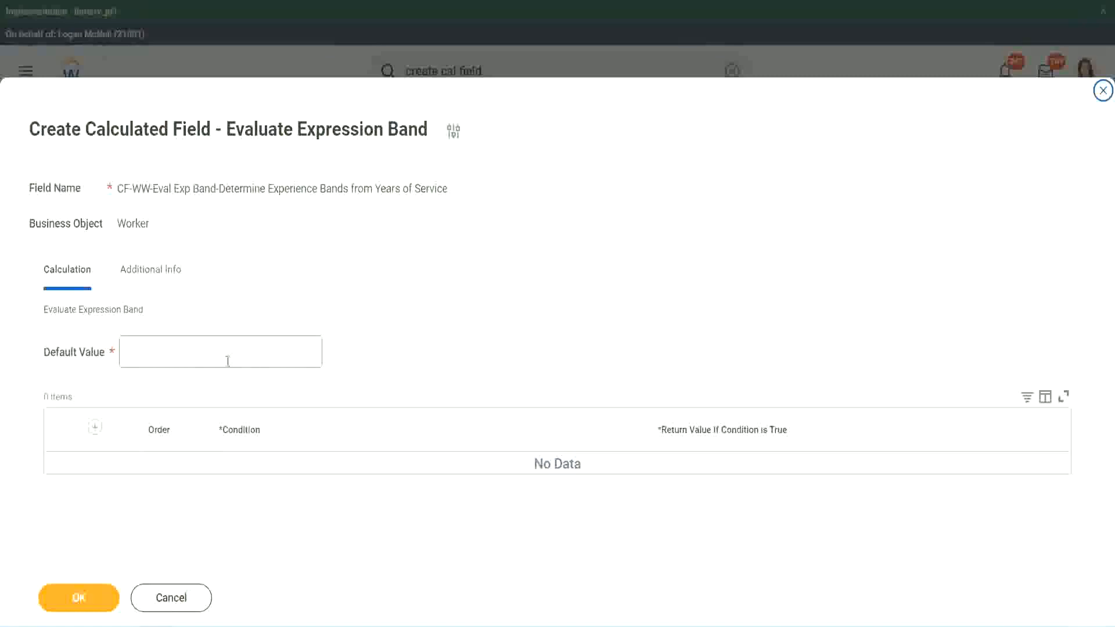
- Set the Default Value to "-" and add a first row to the condition table
click(161, 358)
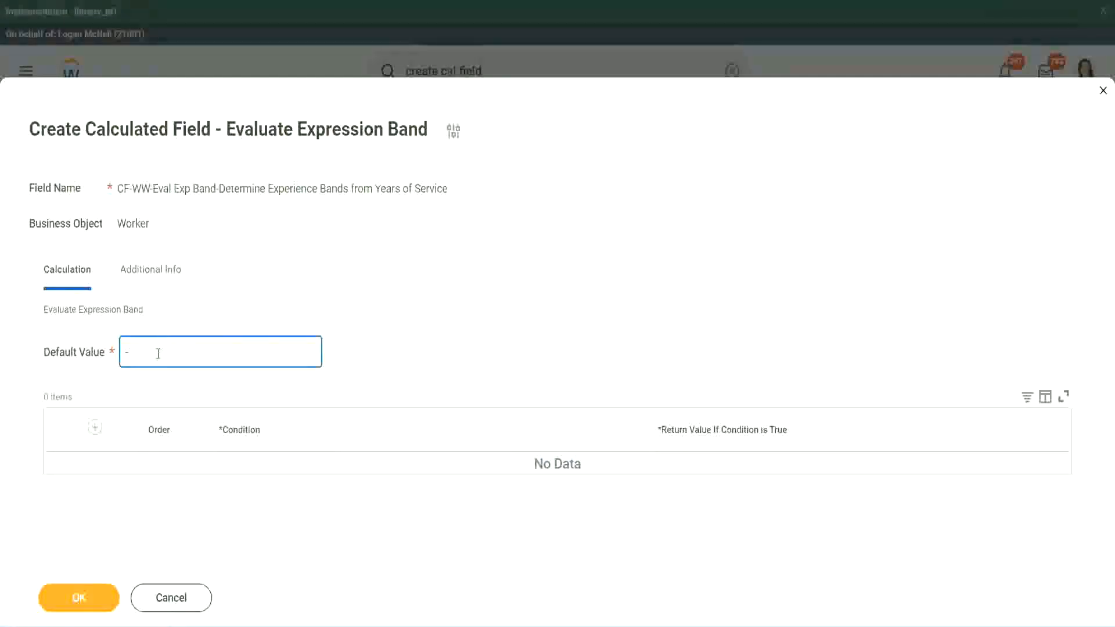
click(95, 428)
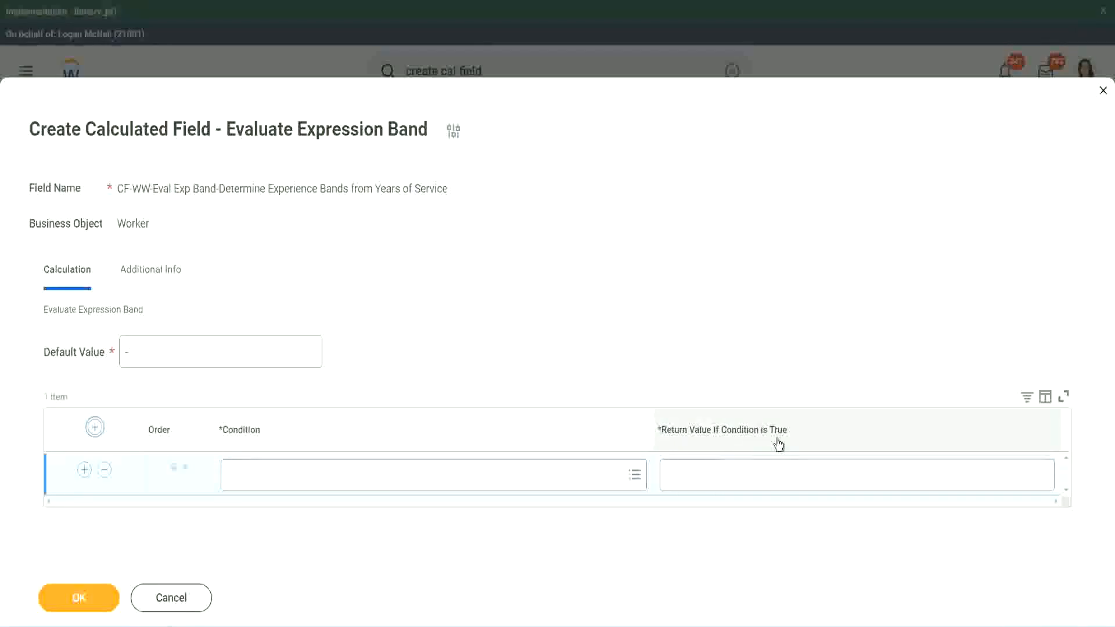
click(726, 474)
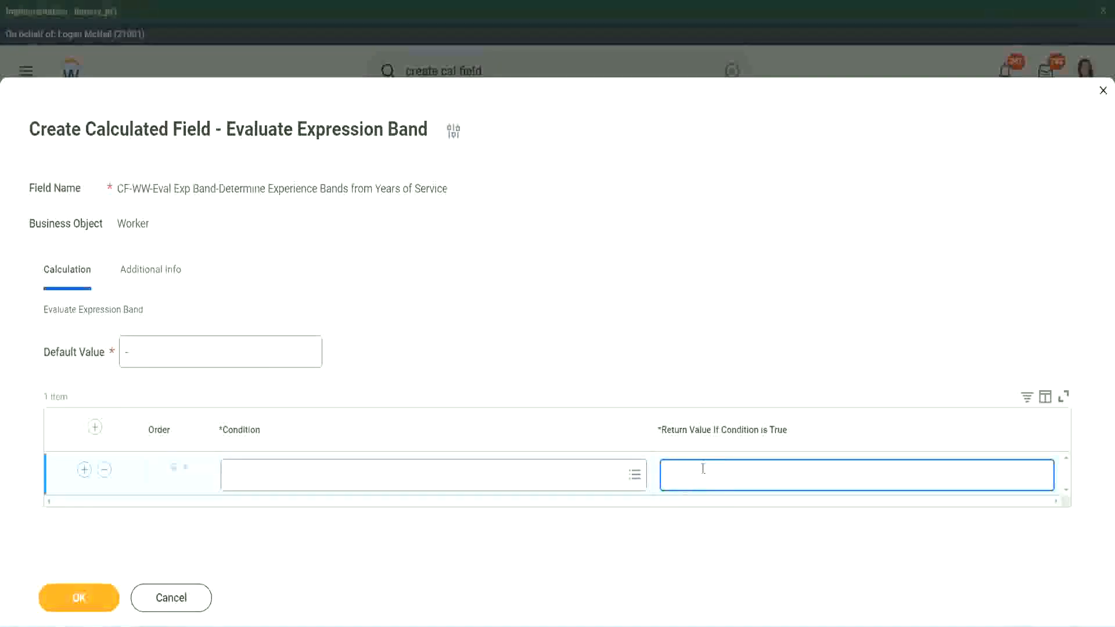
text(adkjdjaidjaijdiaj)
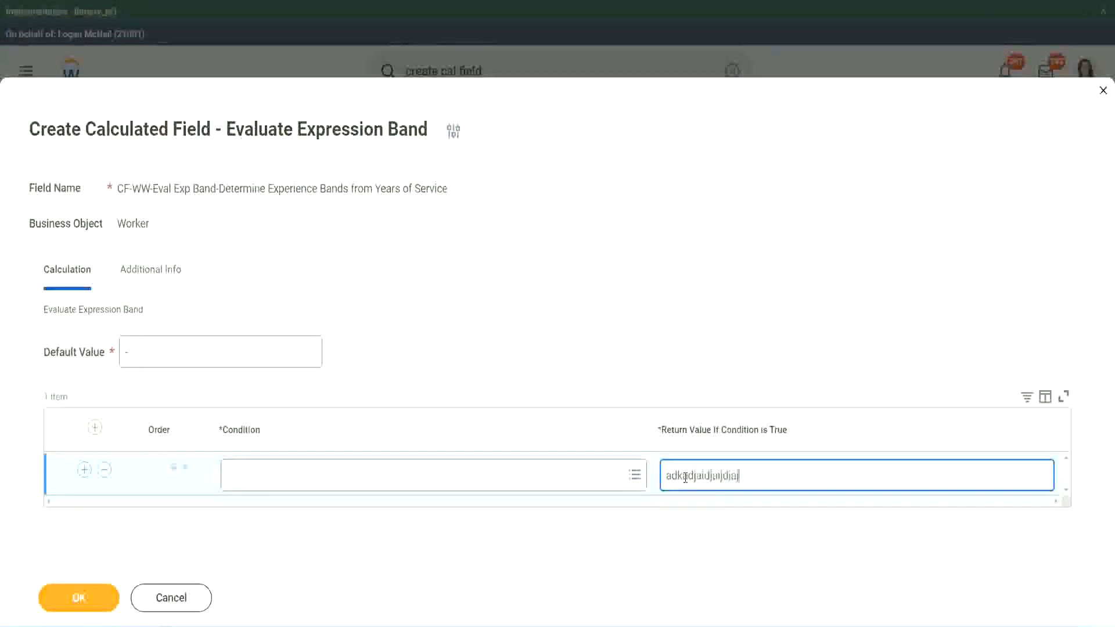
key(BackSpace)
key(BackSpace)
key(BackSpace)
key(BackSpace)
key(BackSpace)
key(BackSpace)
key(BackSpace)
key(BackSpace)
key(BackSpace)
key(BackSpace)
key(BackSpace)
key(BackSpace)
key(BackSpace)
key(BackSpace)
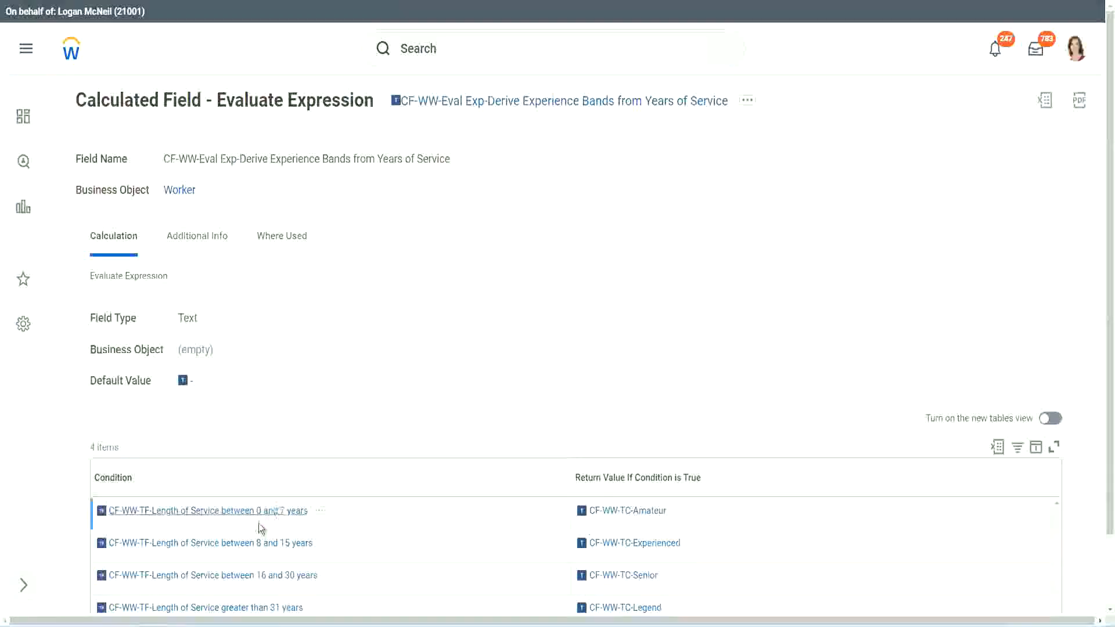
- Copy the condition CF-WW-TF-Length of Service between 0 and 7 years from the existing field into the first row, with return value Amateur
right_click(258, 521)
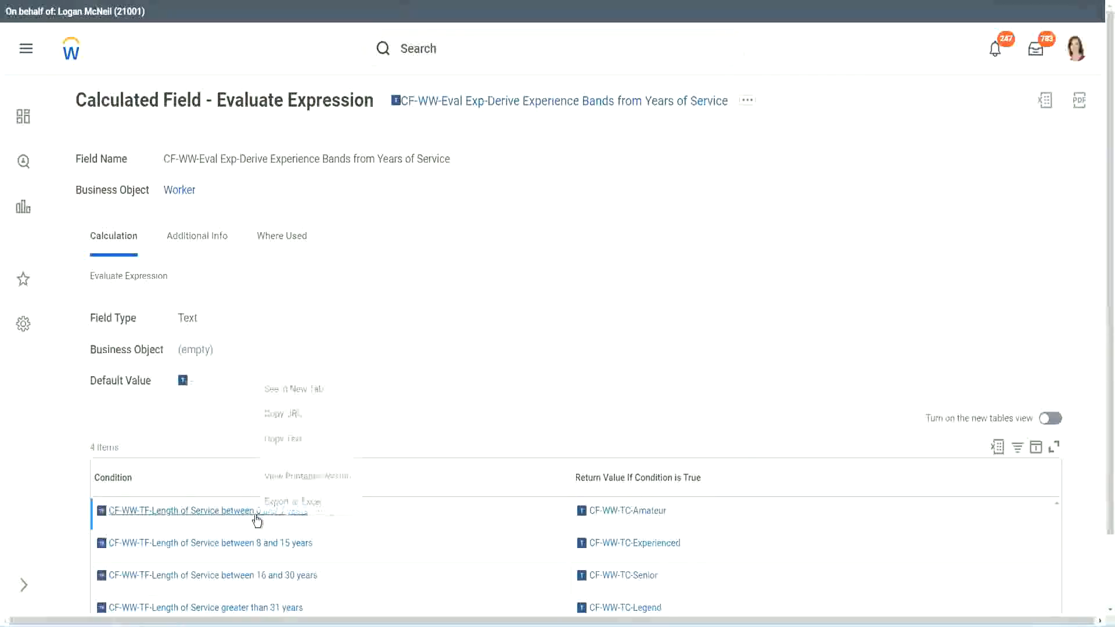
click(305, 439)
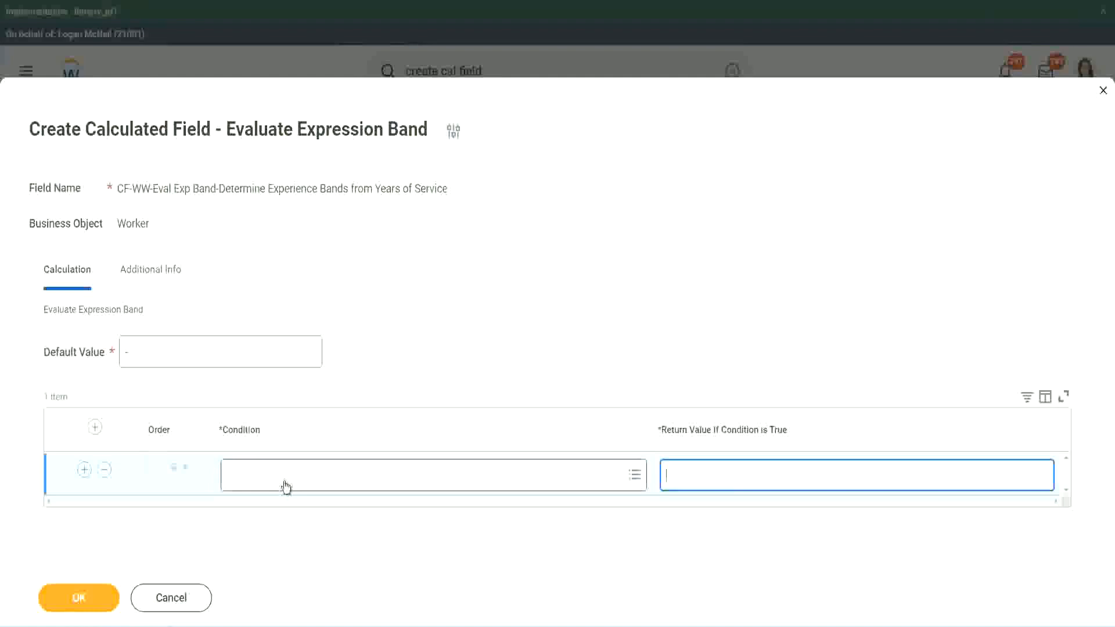
click(281, 482)
key(ctrl+v)
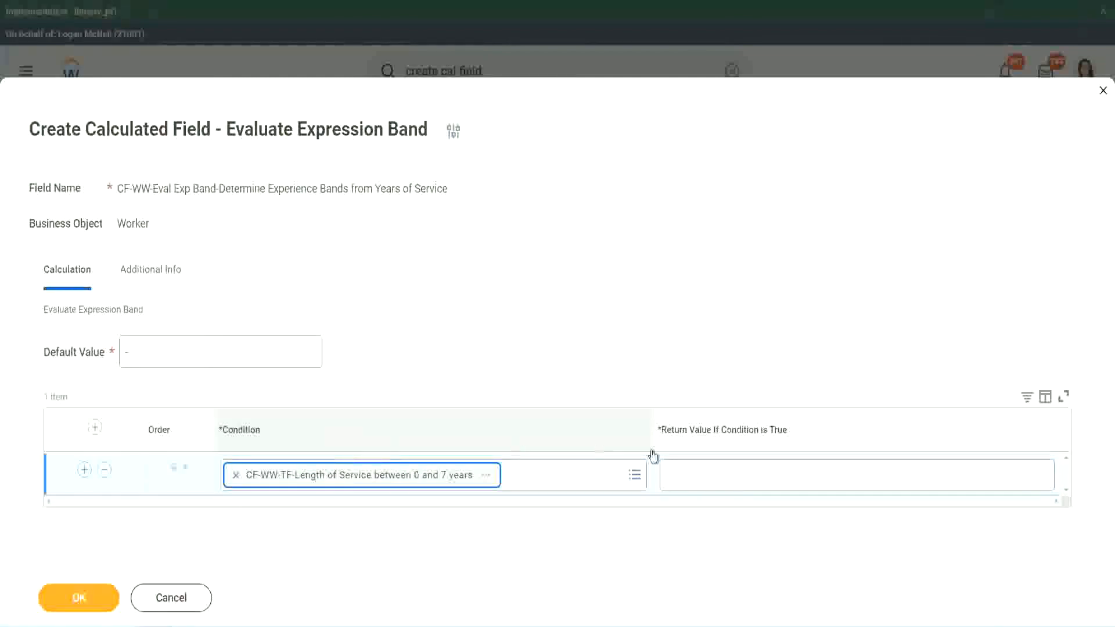
click(705, 465)
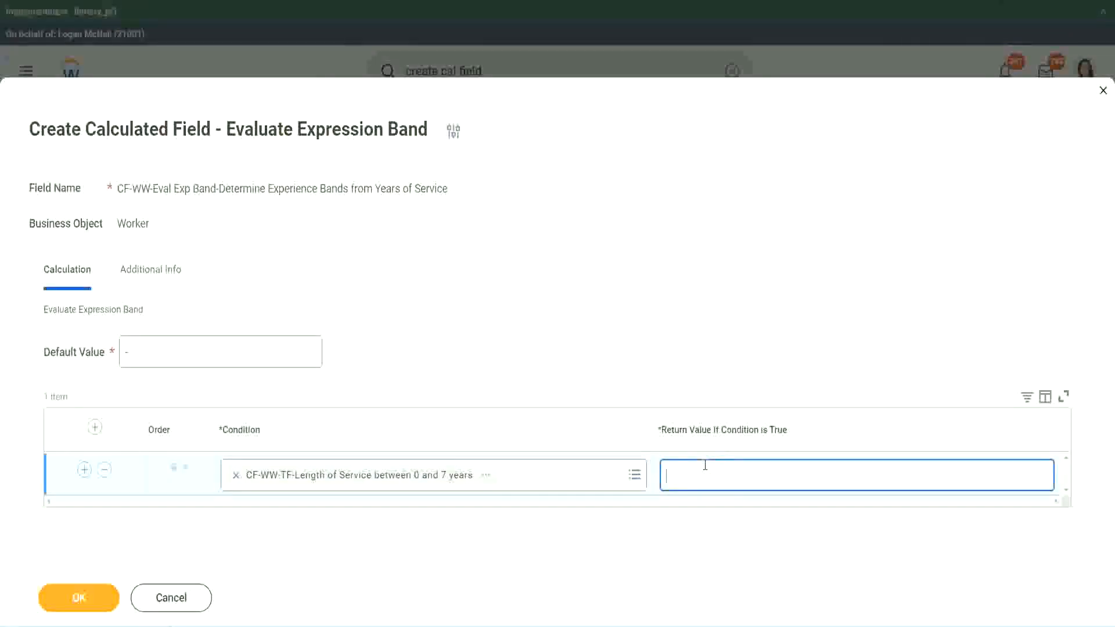
text(Amateur)
- Add three more empty condition rows below the Amateur row
click(84, 470)
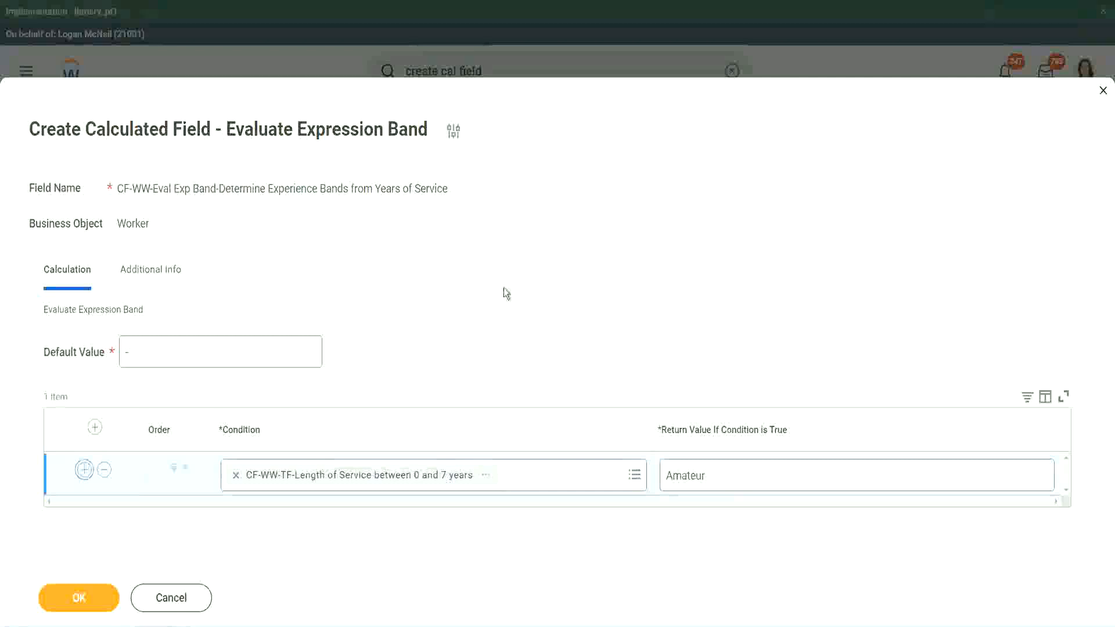
click(84, 511)
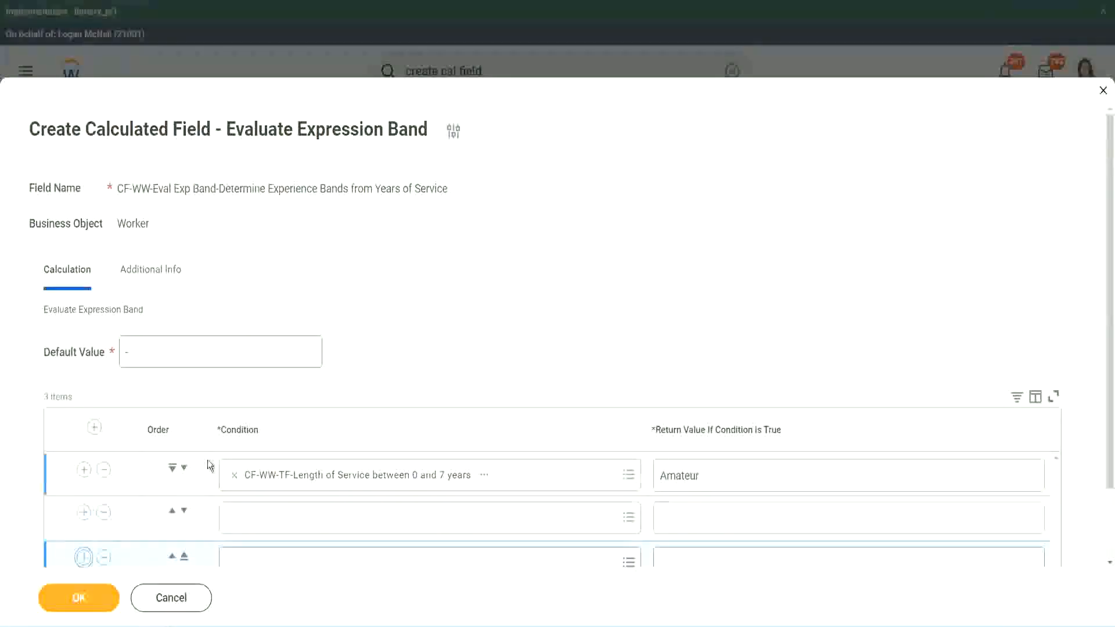
scroll(210, 462, down, 2)
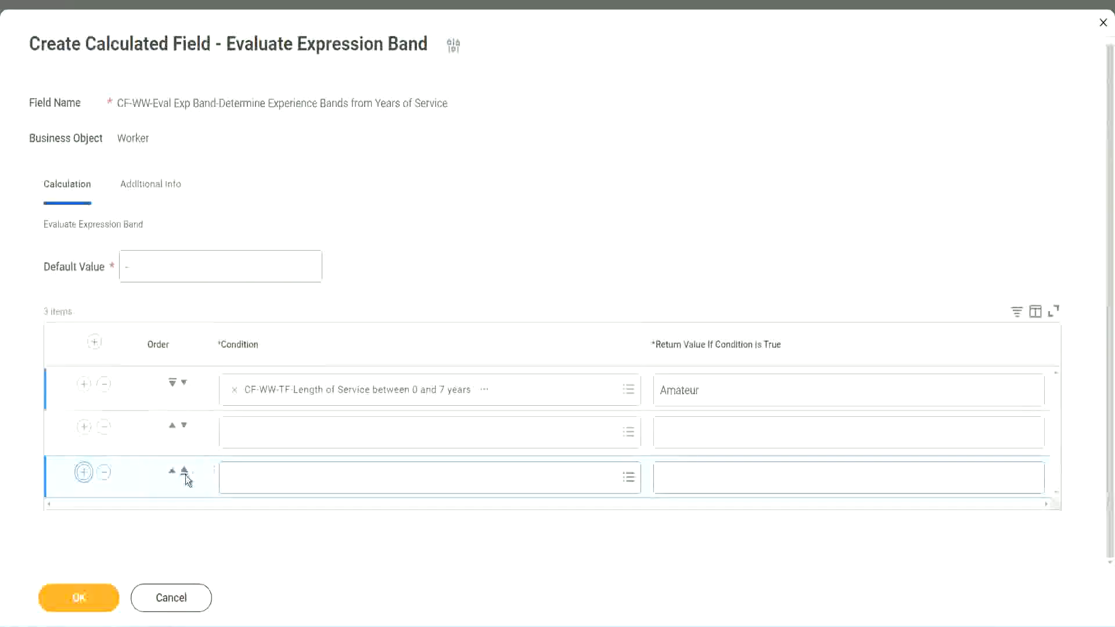
click(84, 471)
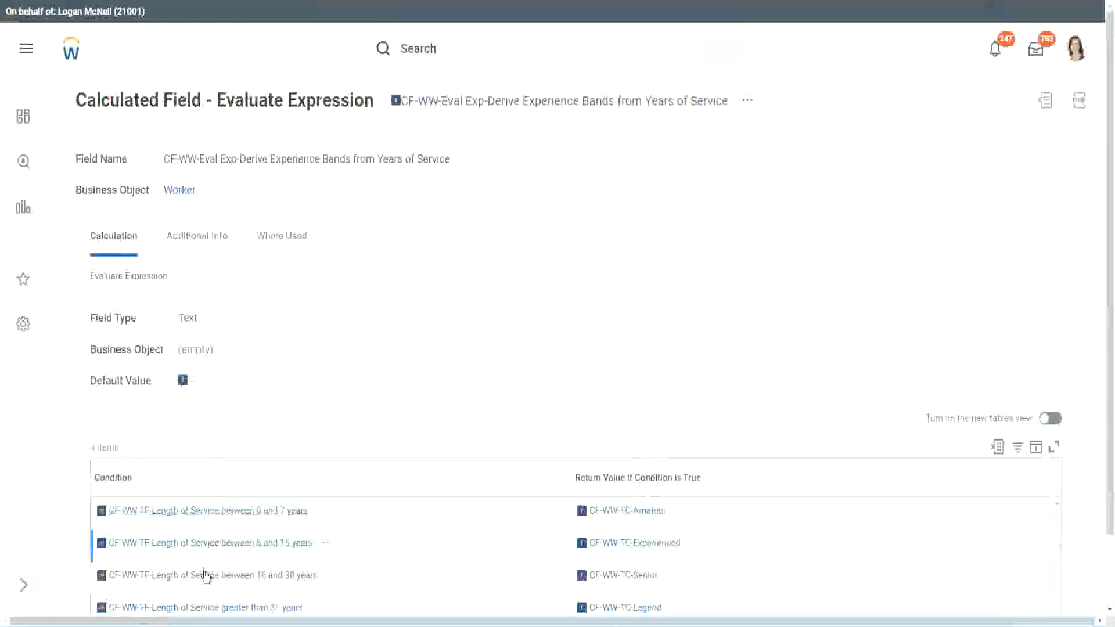
- Copy the condition for length of service between 16 and 30 years into the second row and move that row down to third
right_click(205, 574)
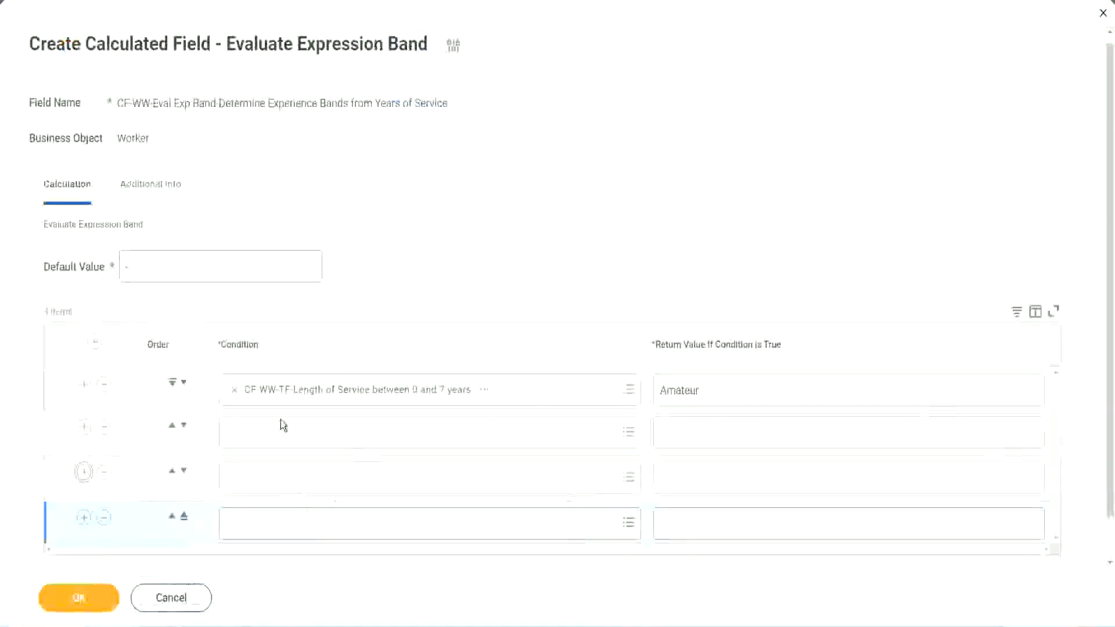
click(281, 430)
key(ctrl+v)
key(Return)
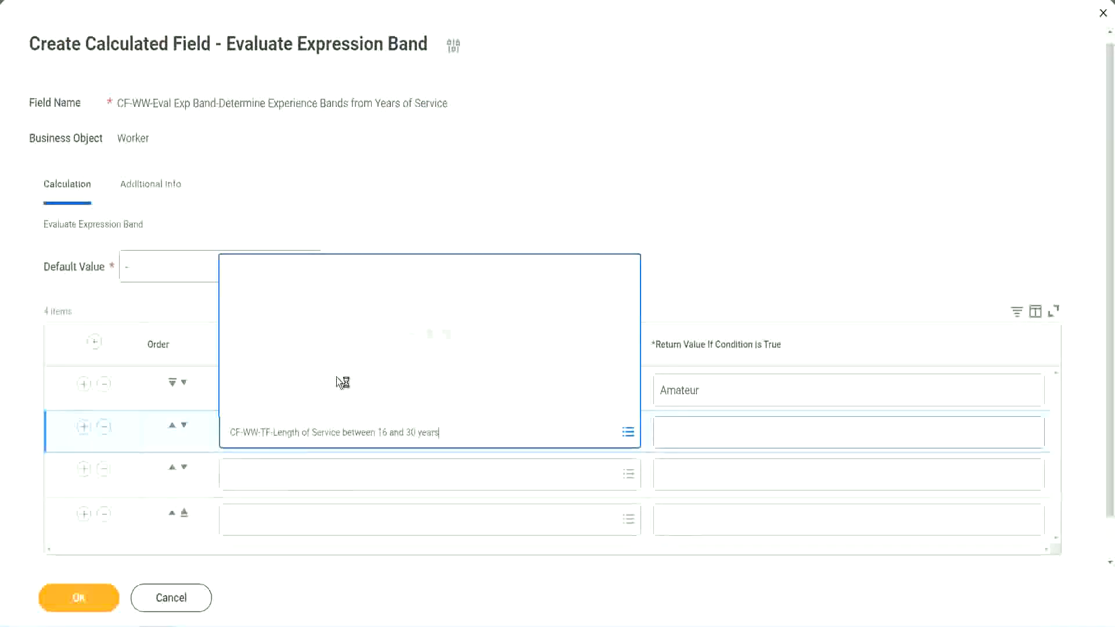
click(184, 426)
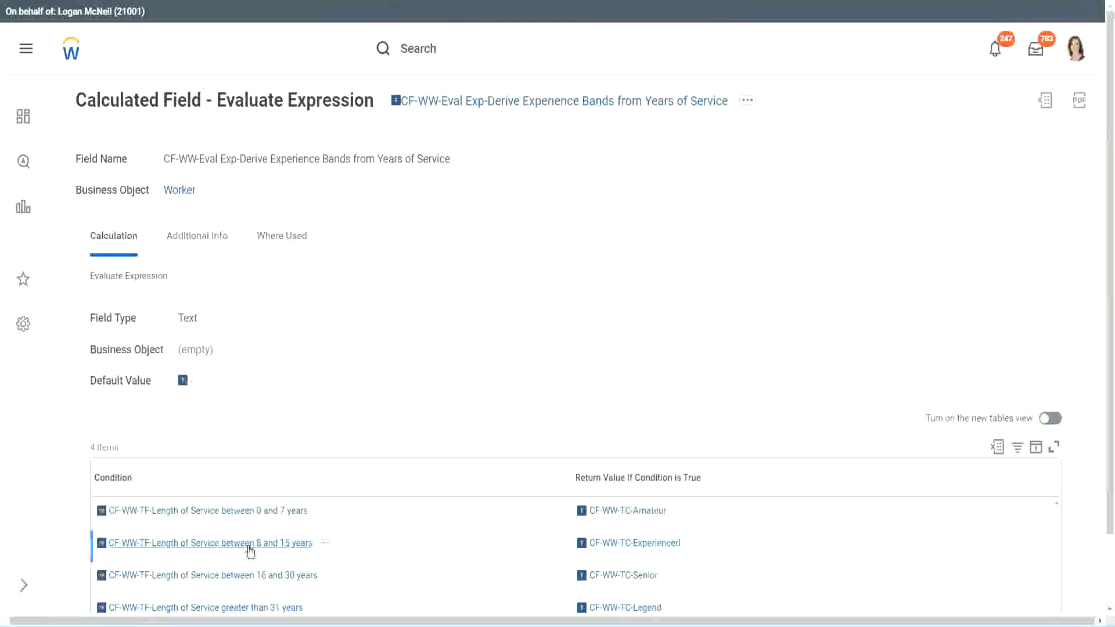
- Copy CF-WW-TF-Length of Service between 8 and 15 years from the existing field into the second row's condition
right_click(251, 552)
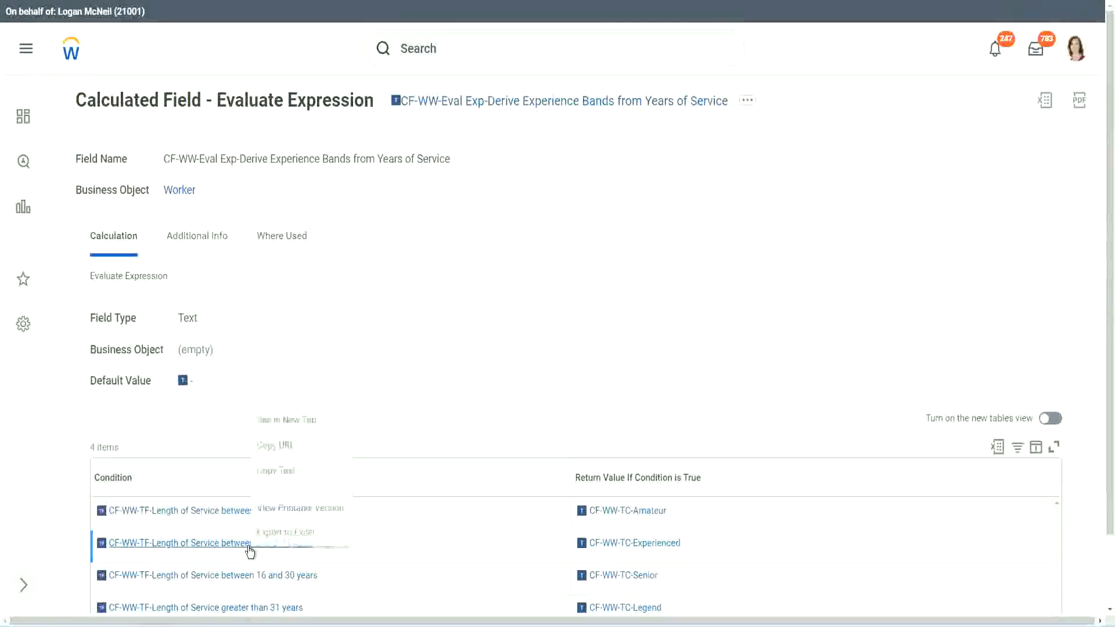
click(284, 472)
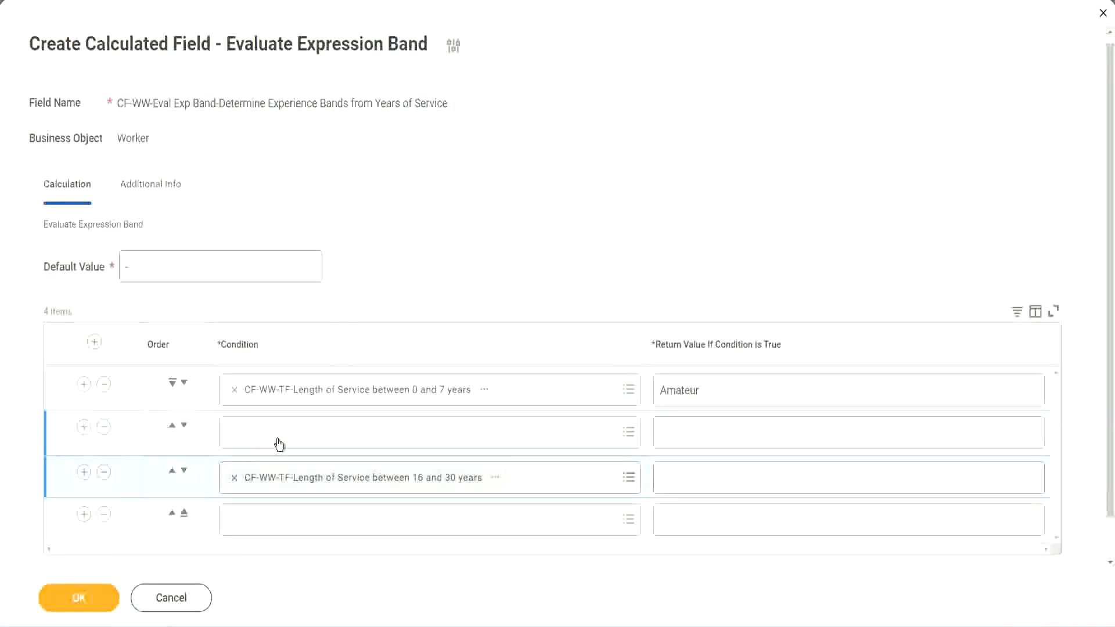
click(279, 444)
key(ctrl+v)
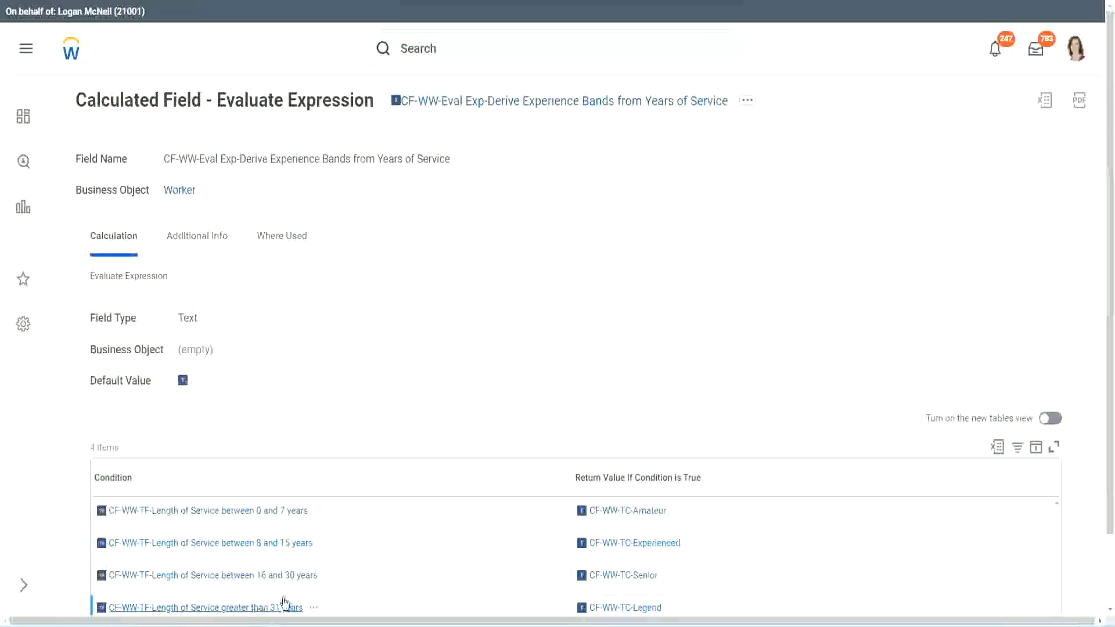
- Copy CF-WW-TF-Length of Service greater than 31 years from the existing field into the fourth row's condition
right_click(284, 604)
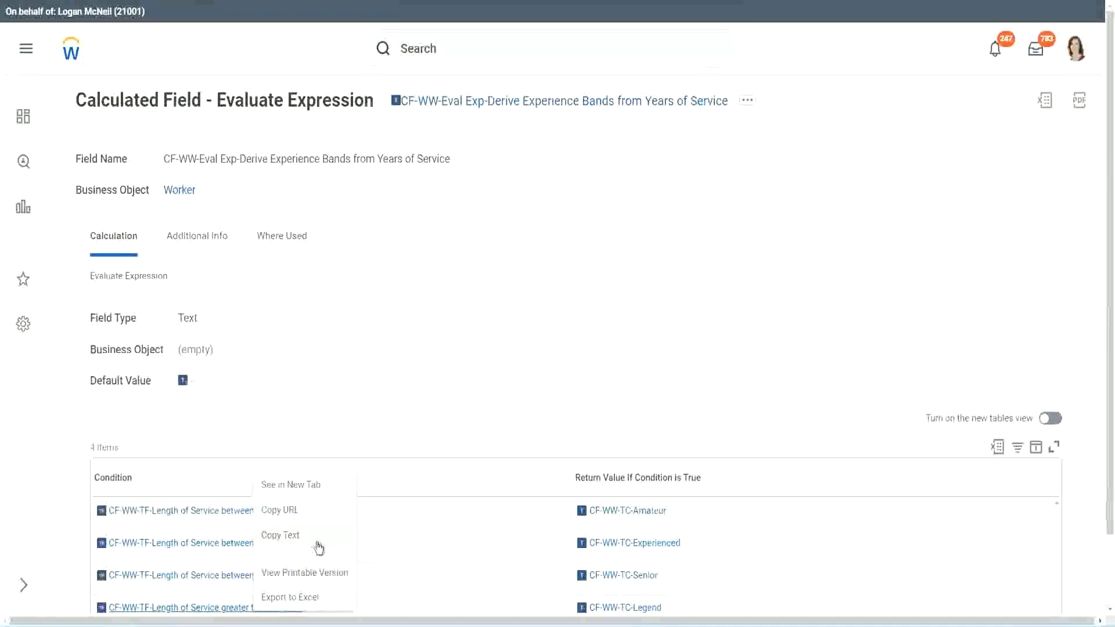
click(319, 547)
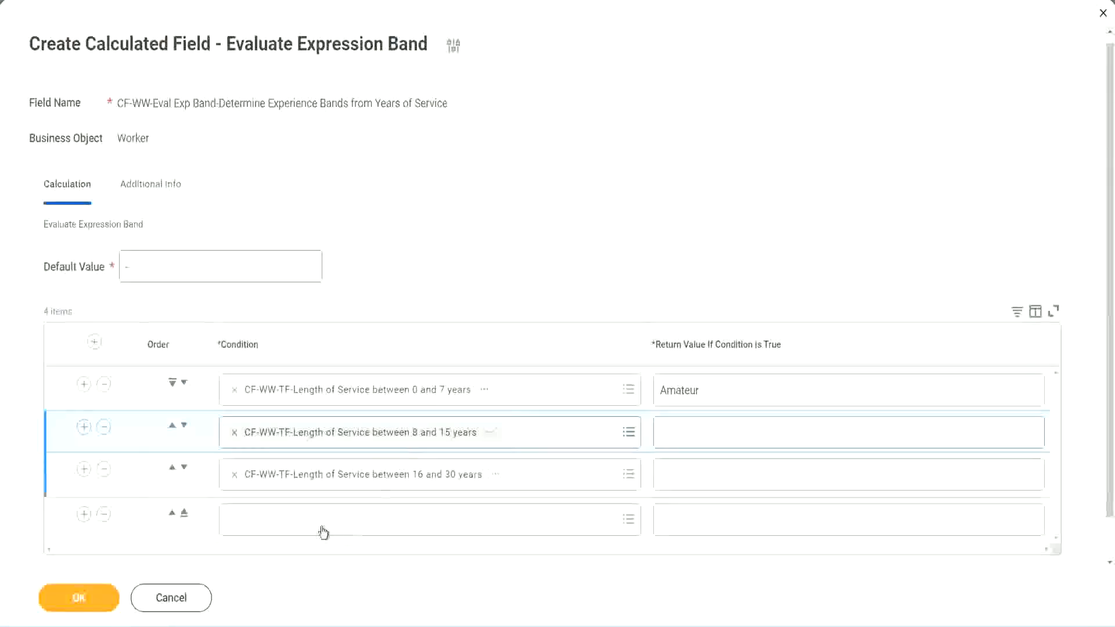
key(ctrl+v)
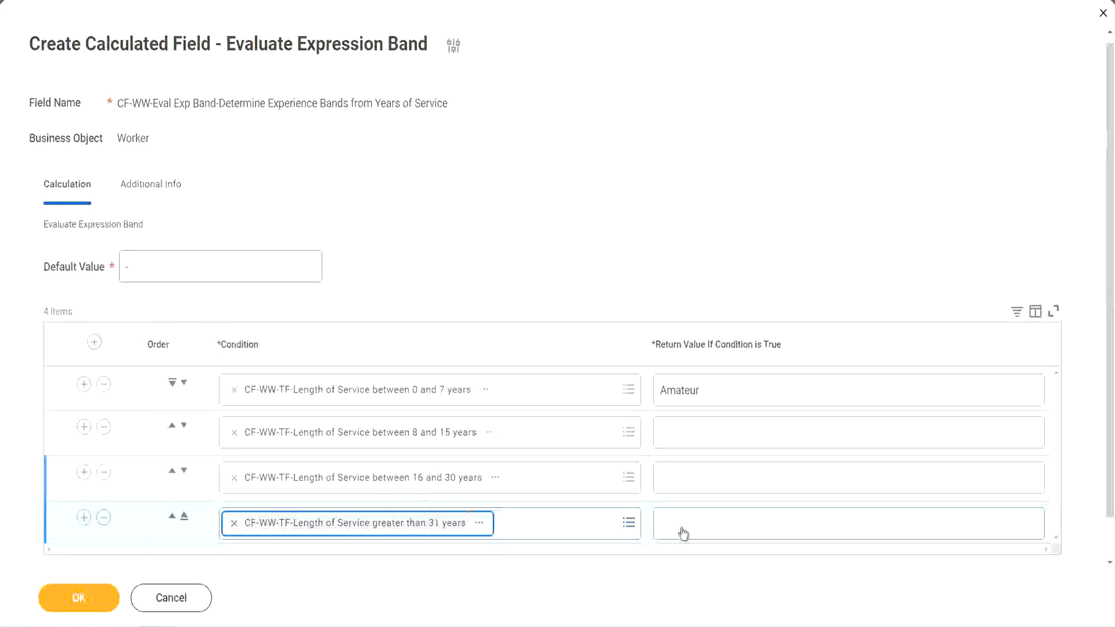
- Set the return values to Experienced for 8 to 15 years, Senior for 16 to 30 and Legend for over 31, and save the calculated field
click(733, 522)
text(Le)
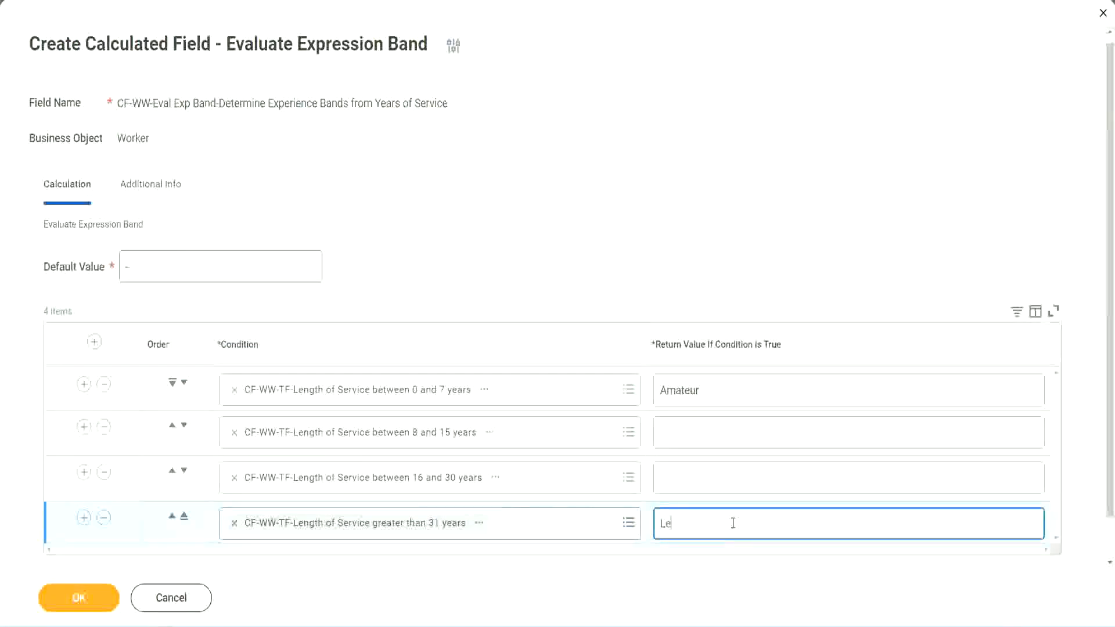
text(gend)
click(689, 471)
text(S)
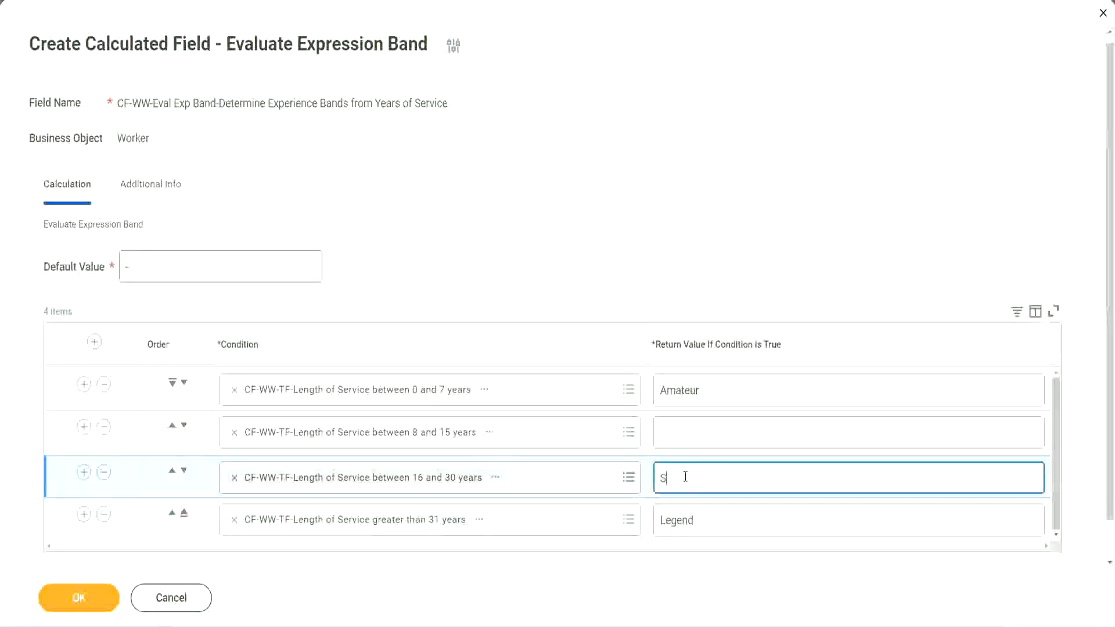
text(enior)
click(703, 434)
text(Ex)
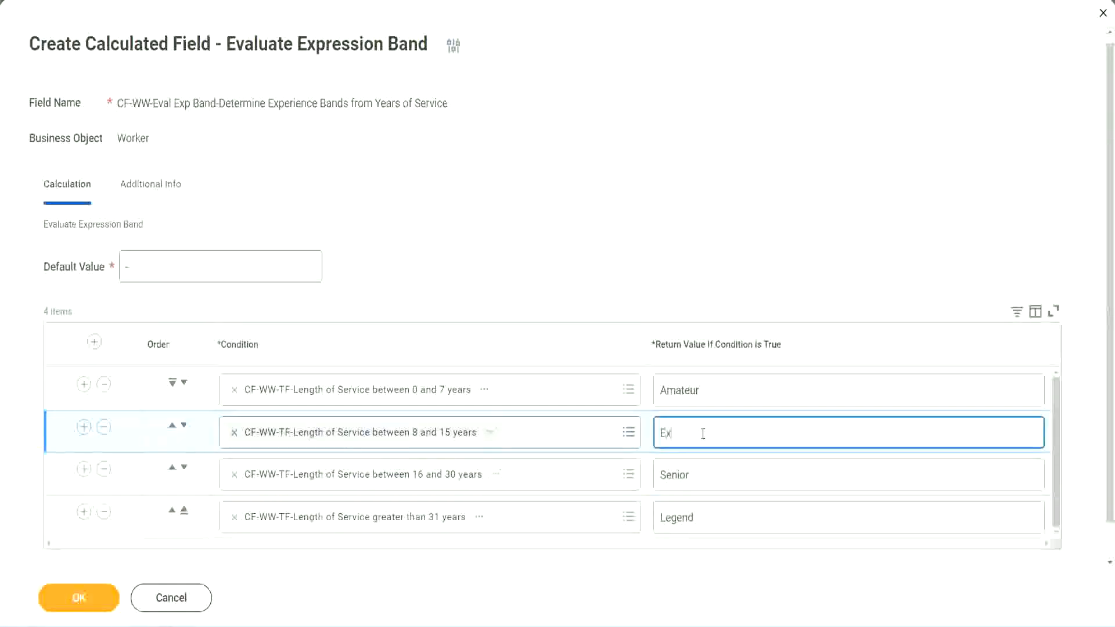
text(perienced)
click(79, 597)
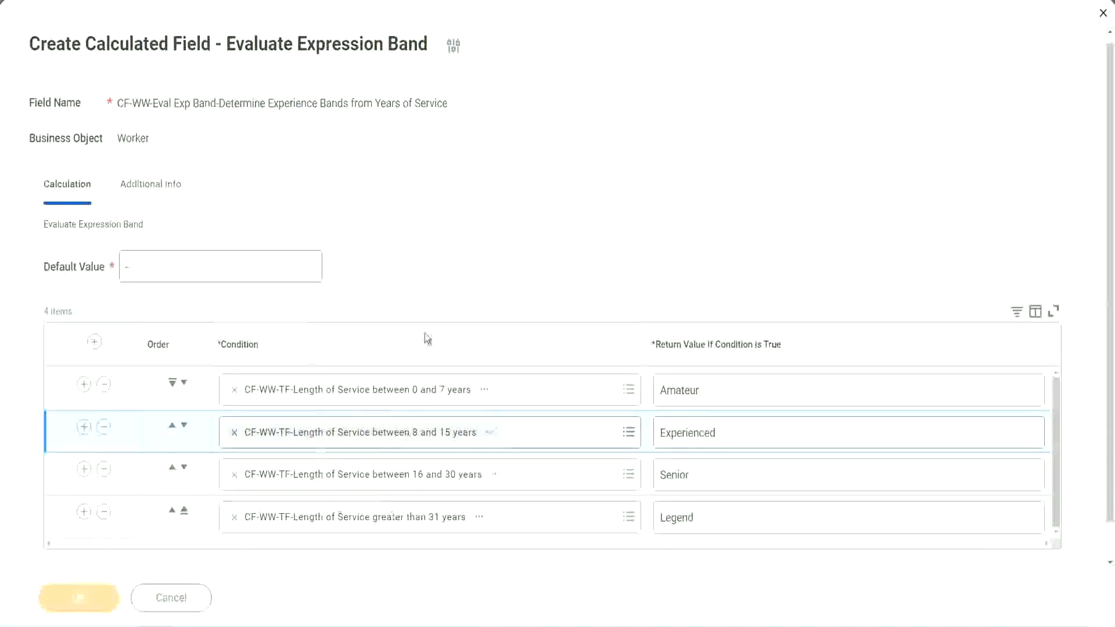
- Review the return value of each condition in the saved calculated field and copy the field's name
scroll(381, 354, down, 3)
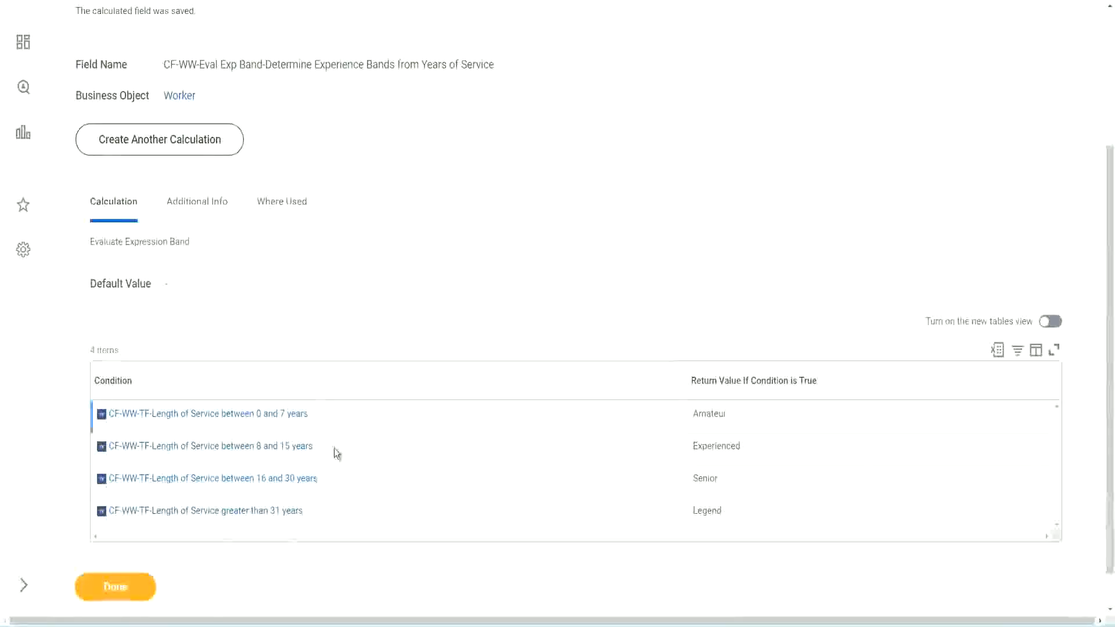
double_click(714, 413)
double_click(706, 446)
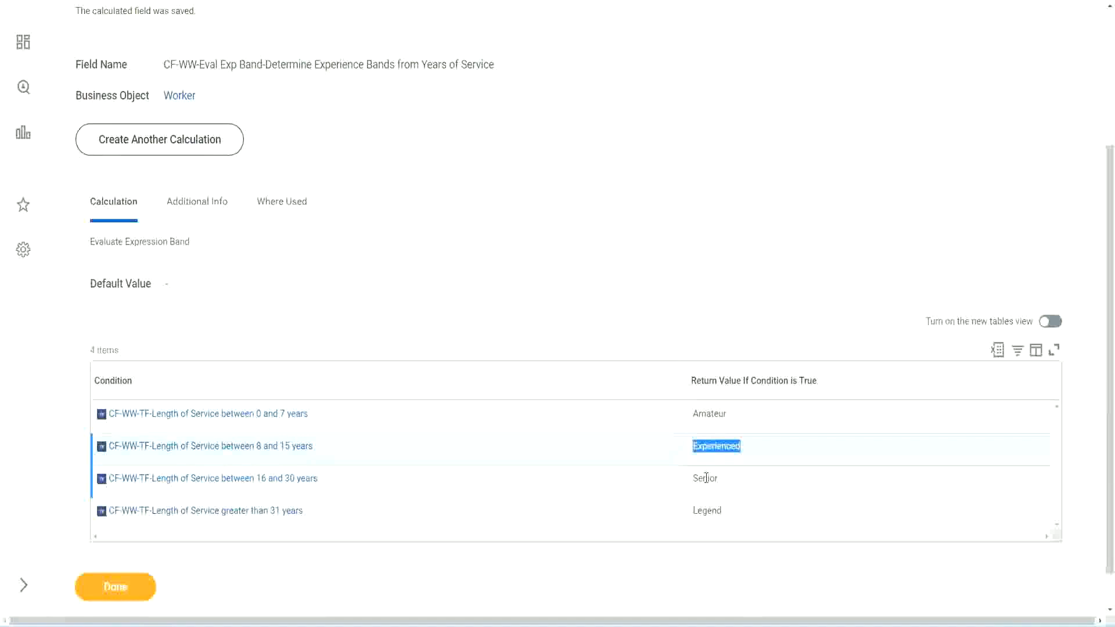
double_click(706, 478)
click(709, 509)
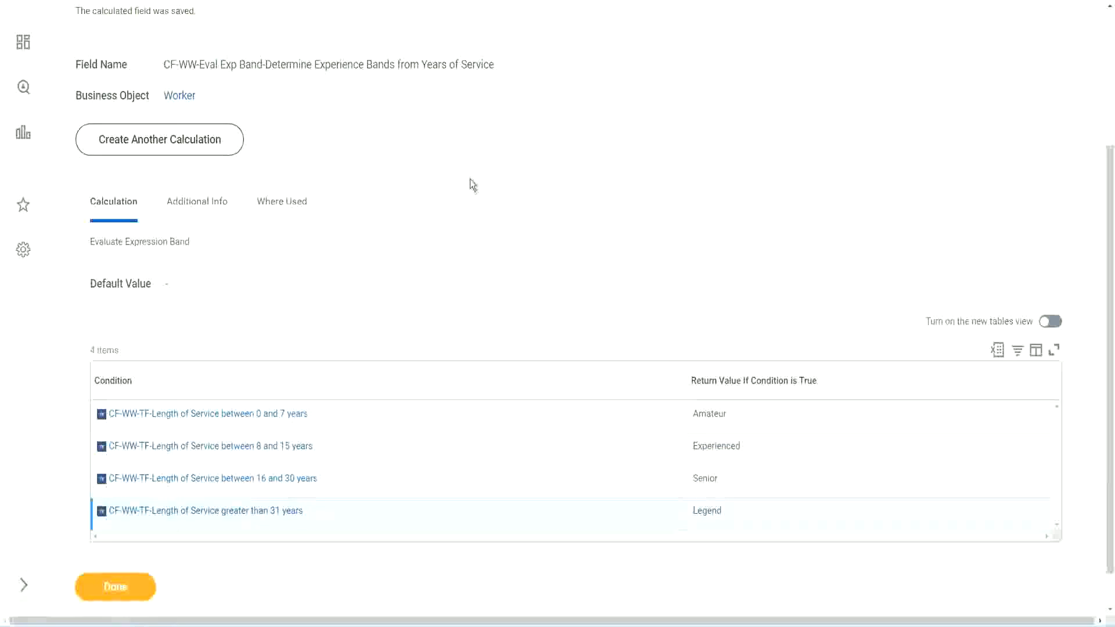
scroll(473, 184, up, 3)
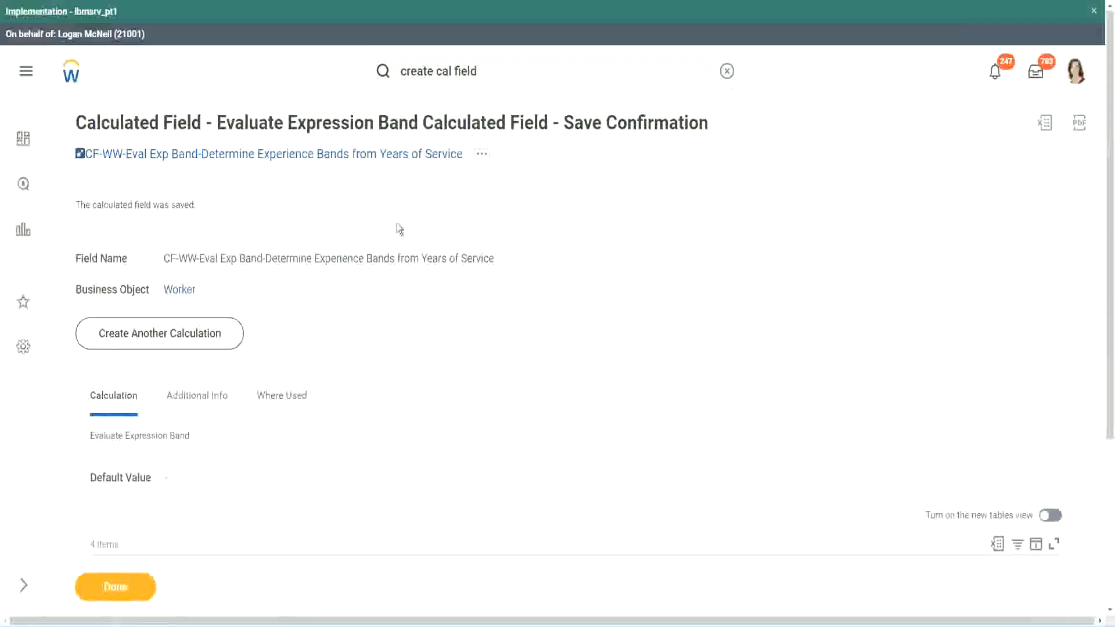
right_click(366, 185)
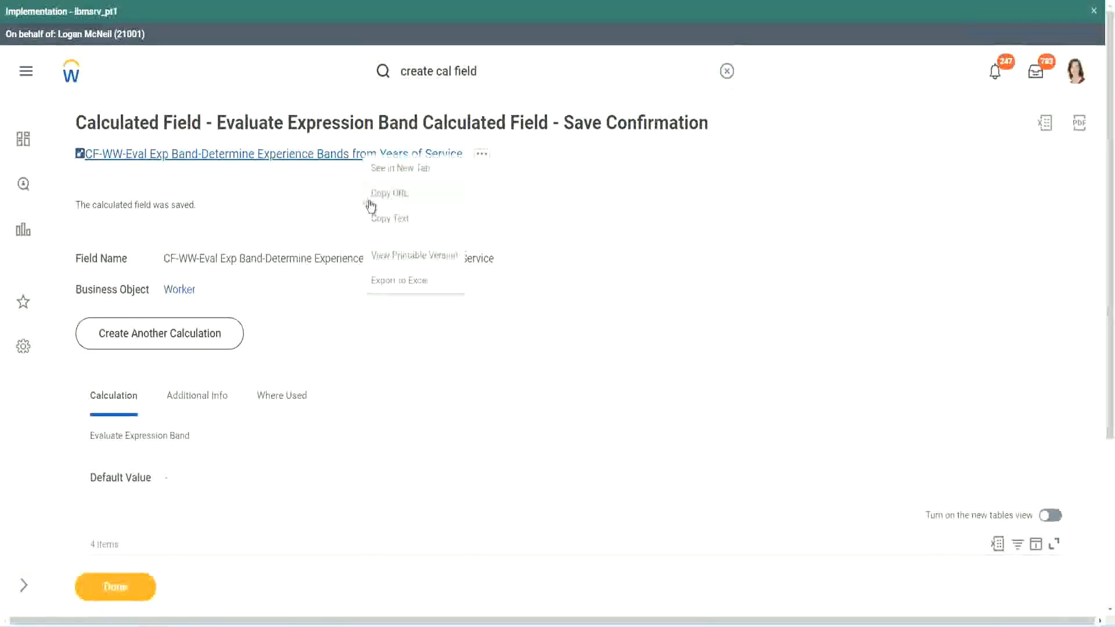
click(386, 220)
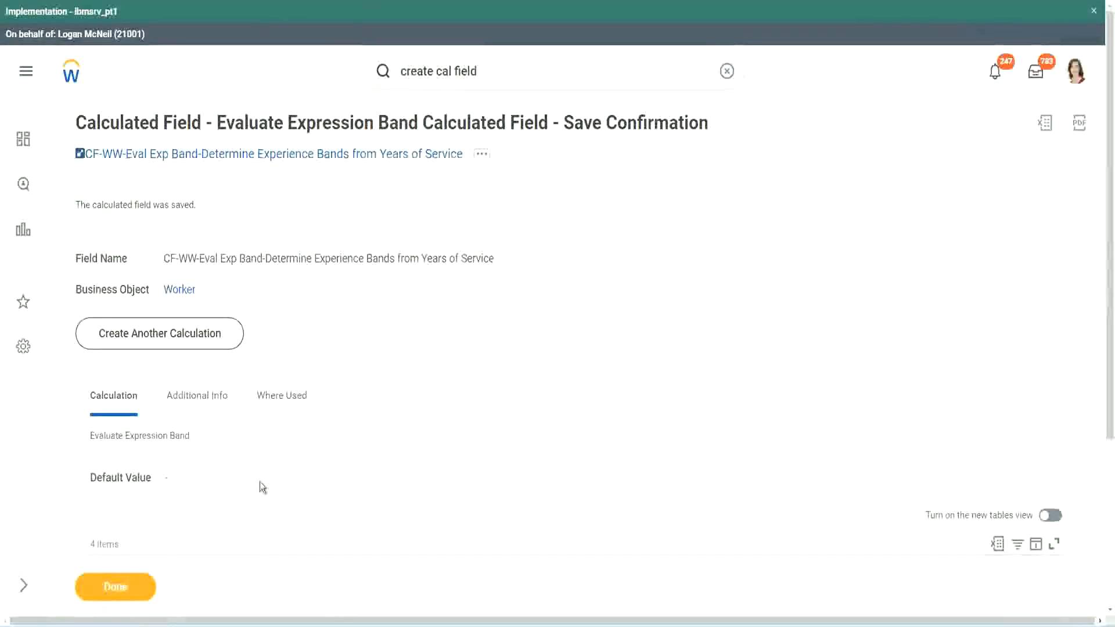
- Examine the saved field's default value and conditions alongside the calculated field functions overview and the experience band notes
scroll(369, 451, down, 3)
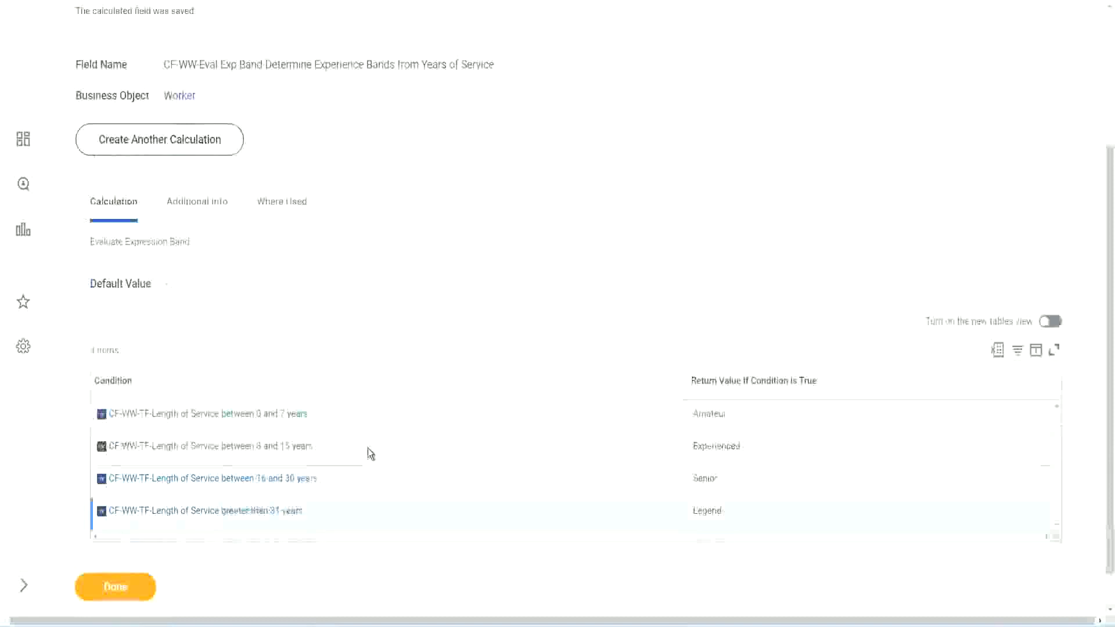
scroll(368, 448, down, 1)
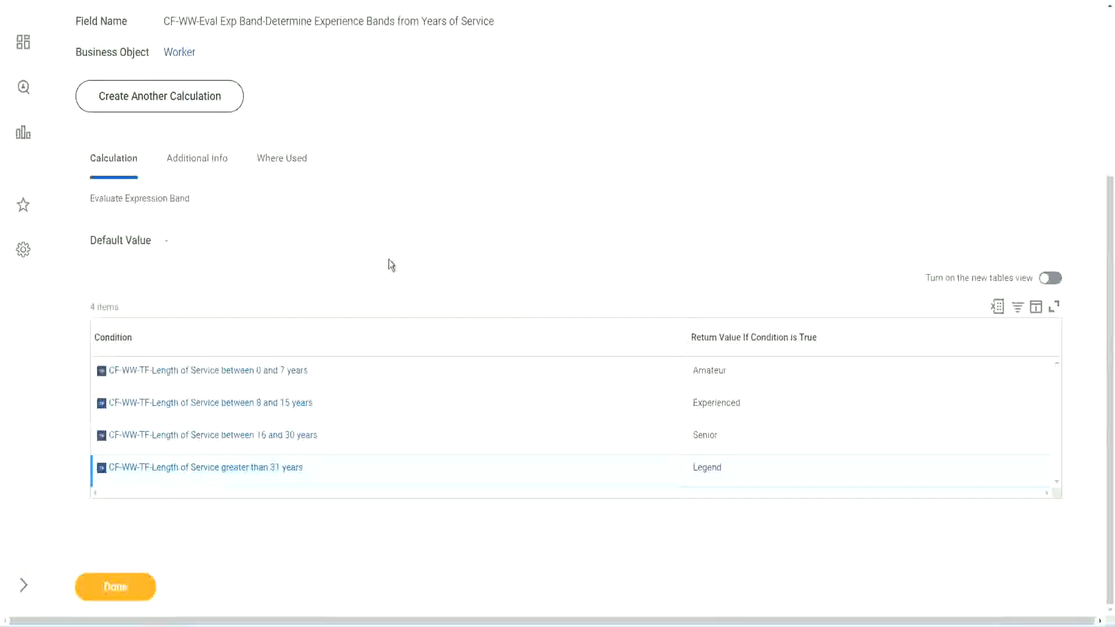
scroll(389, 261, up, 2)
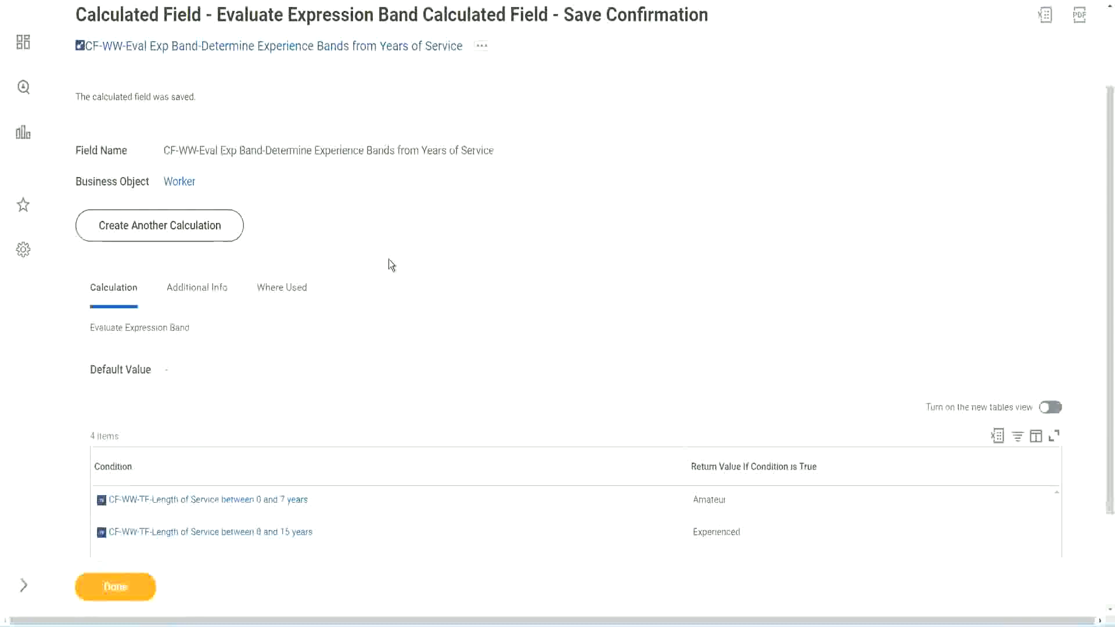
scroll(389, 259, down, 2)
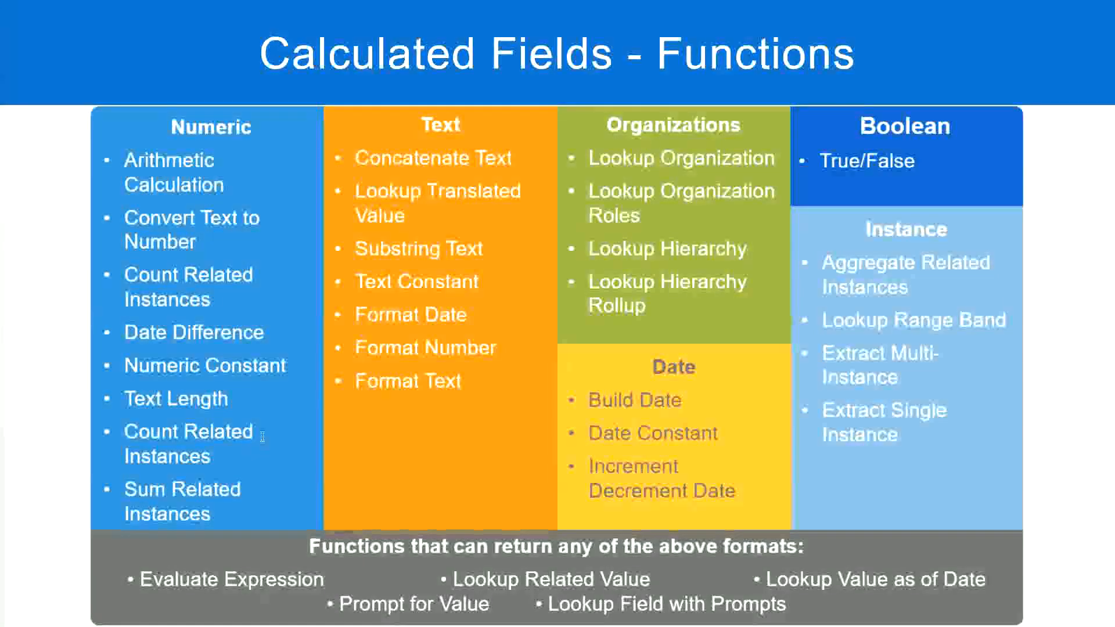
key(alt+Tab)
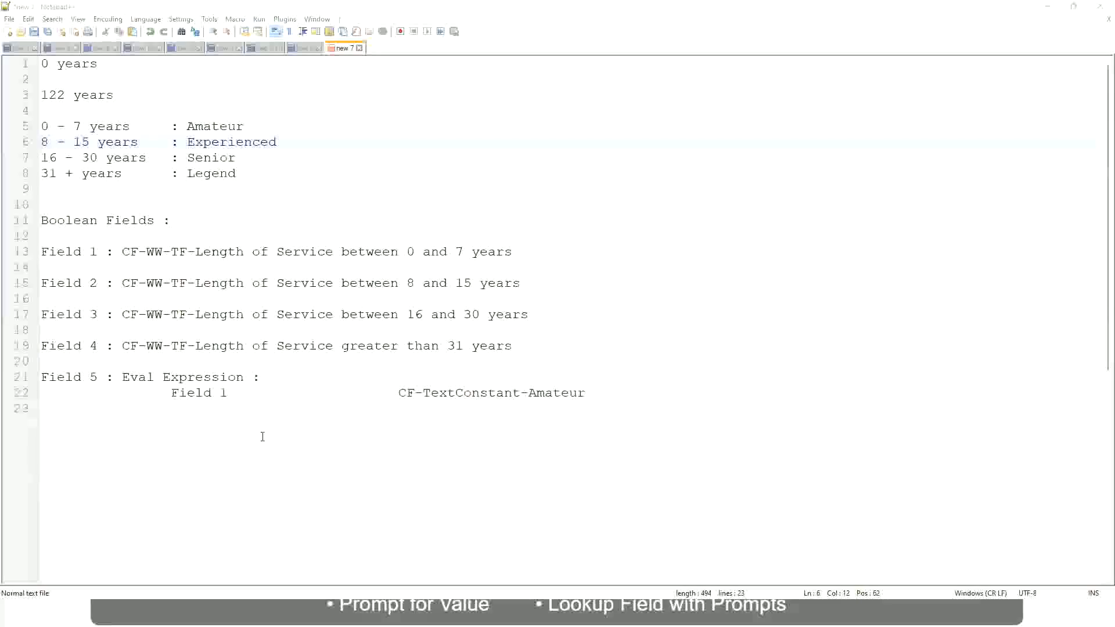
key(alt+Tab)
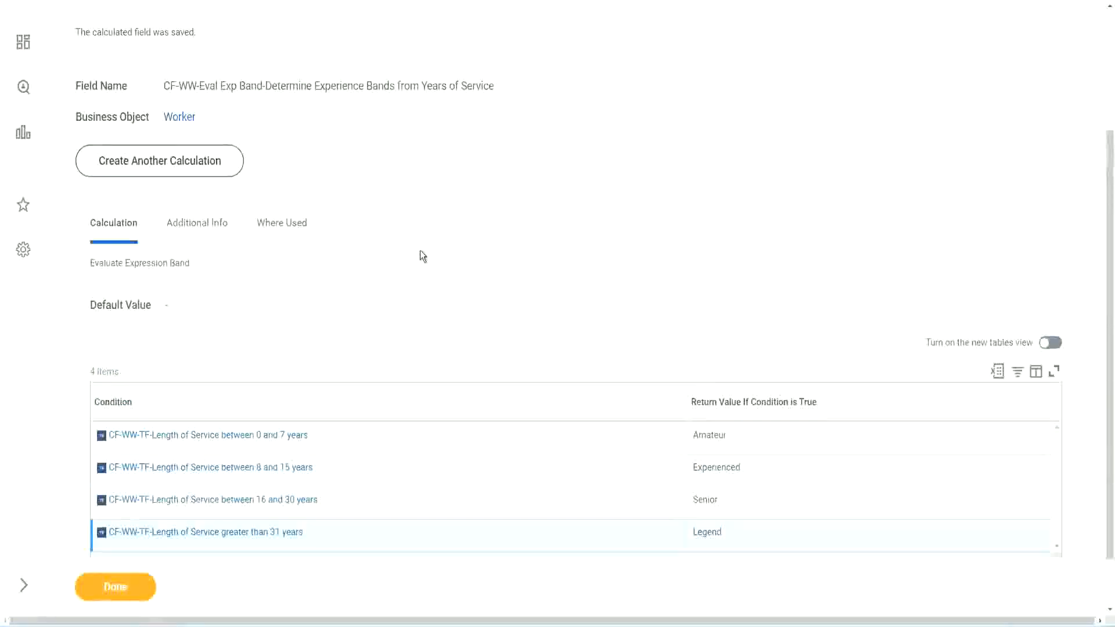
scroll(420, 251, up, 3)
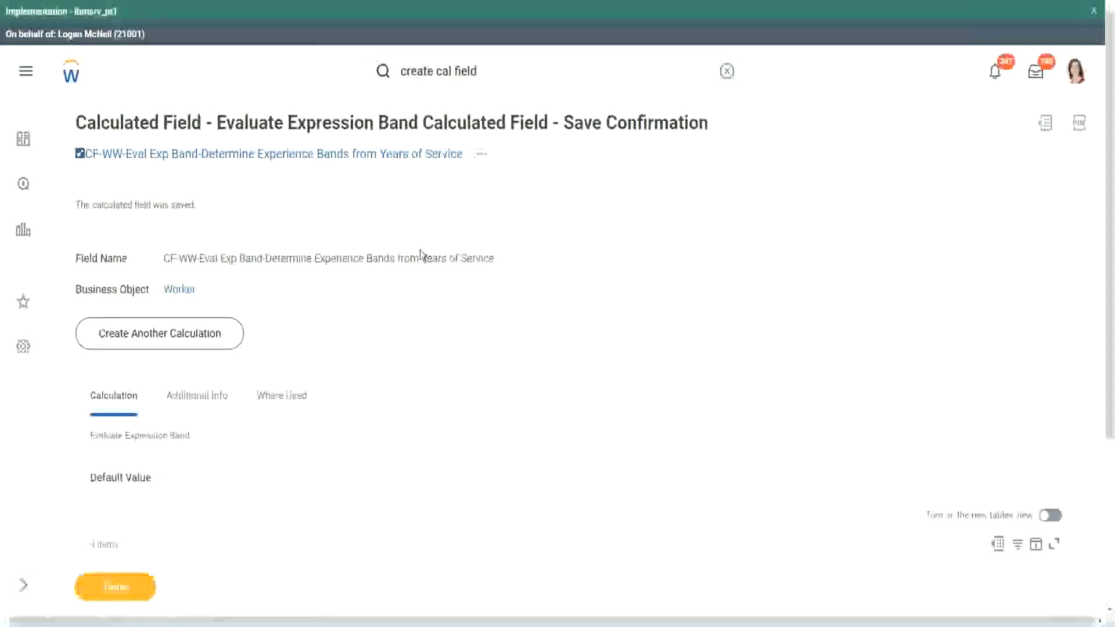
scroll(419, 250, down, 4)
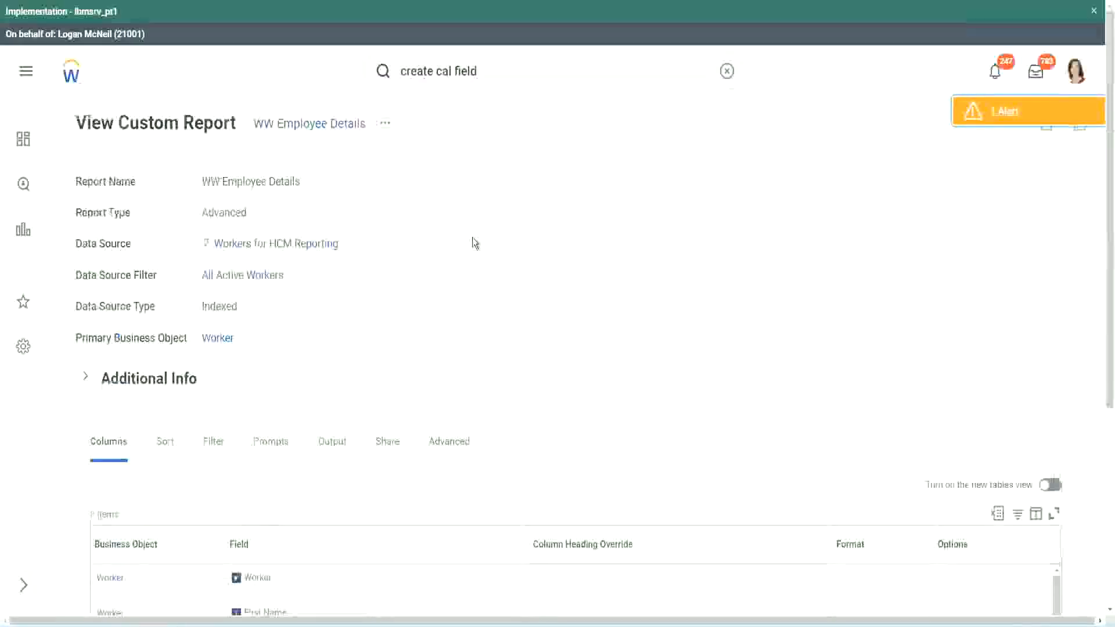
- Open the WW Employee Details custom report for editing and add a new Worker column row below the Experience Bands row
click(385, 123)
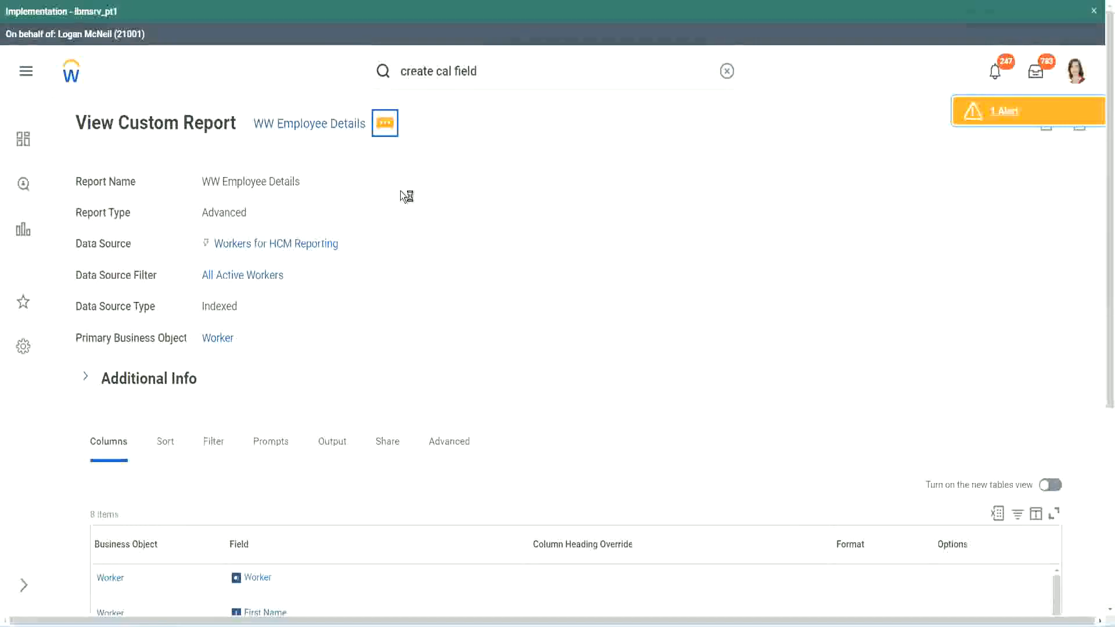
mouse_move(452, 189)
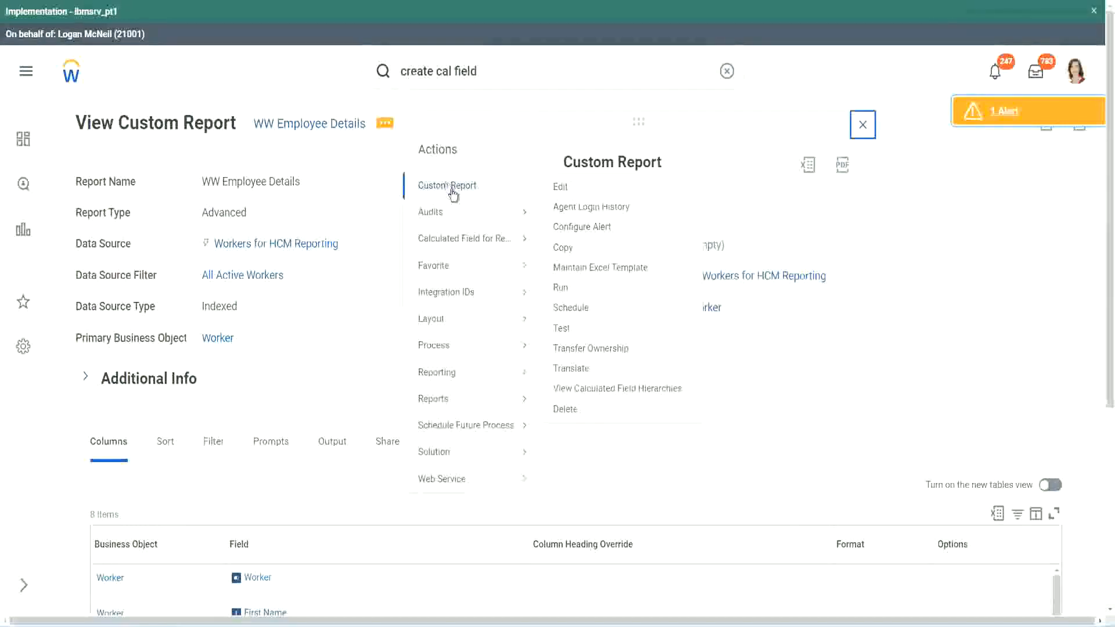
click(561, 187)
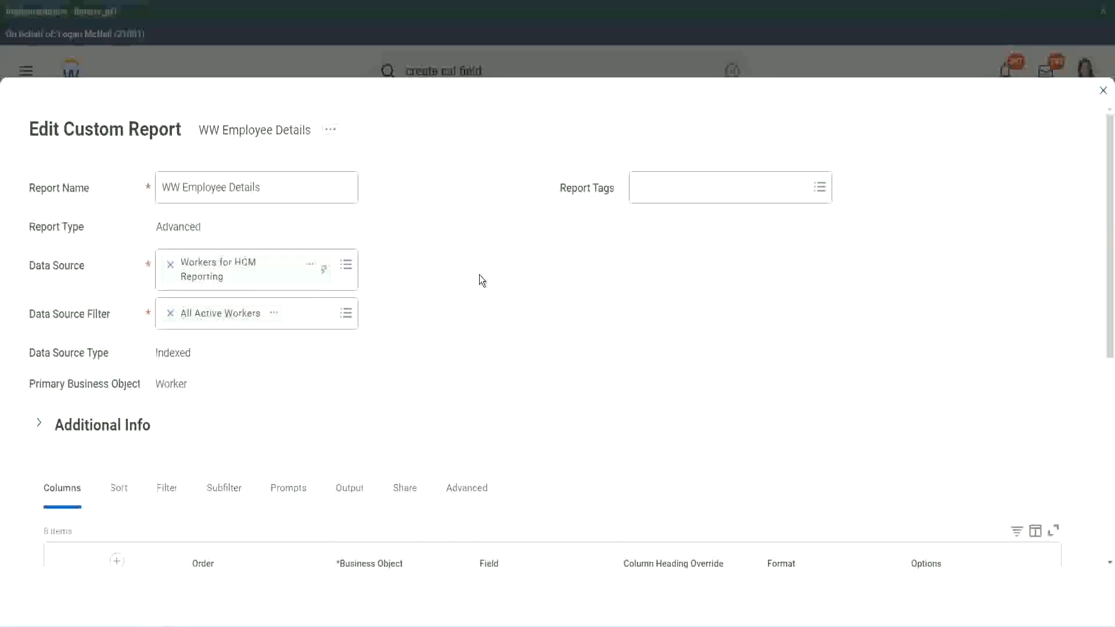
scroll(479, 274, down, 8)
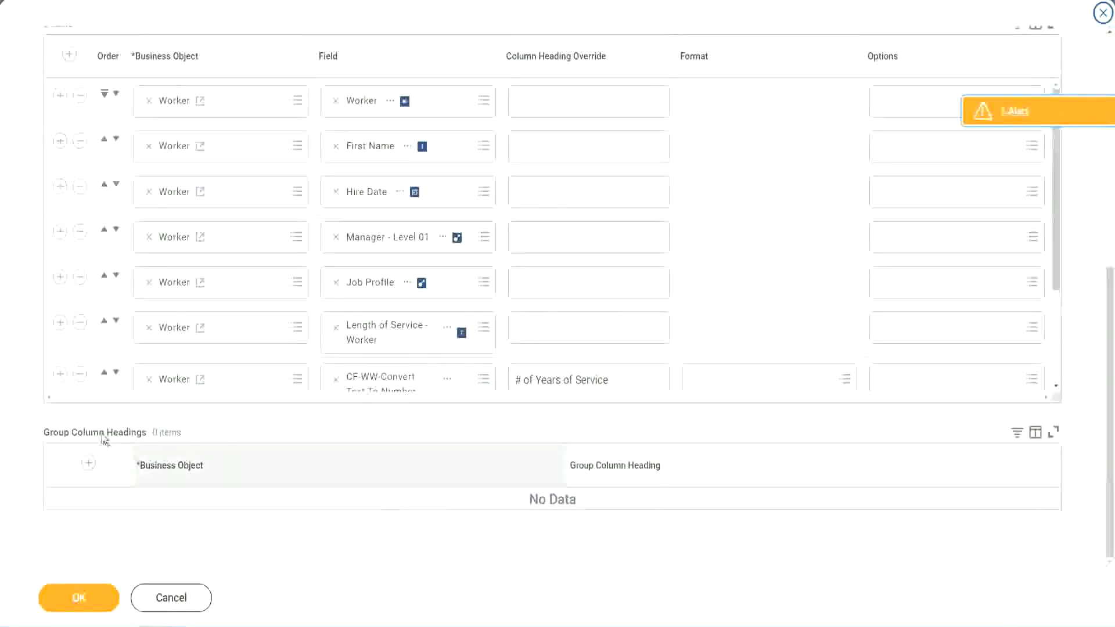
scroll(234, 286, down, 3)
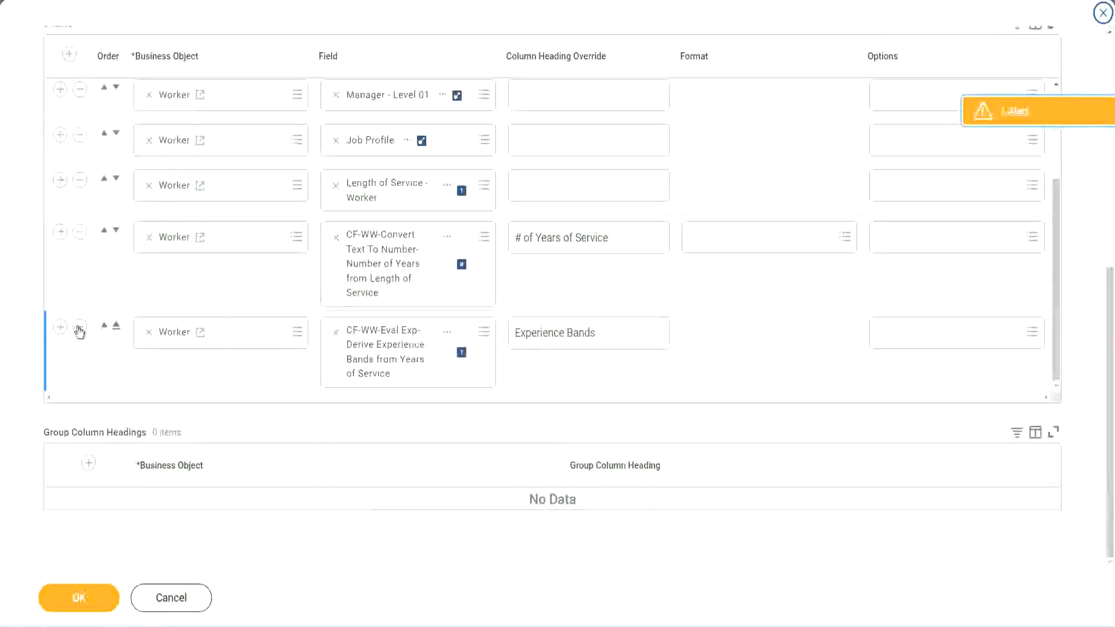
click(60, 327)
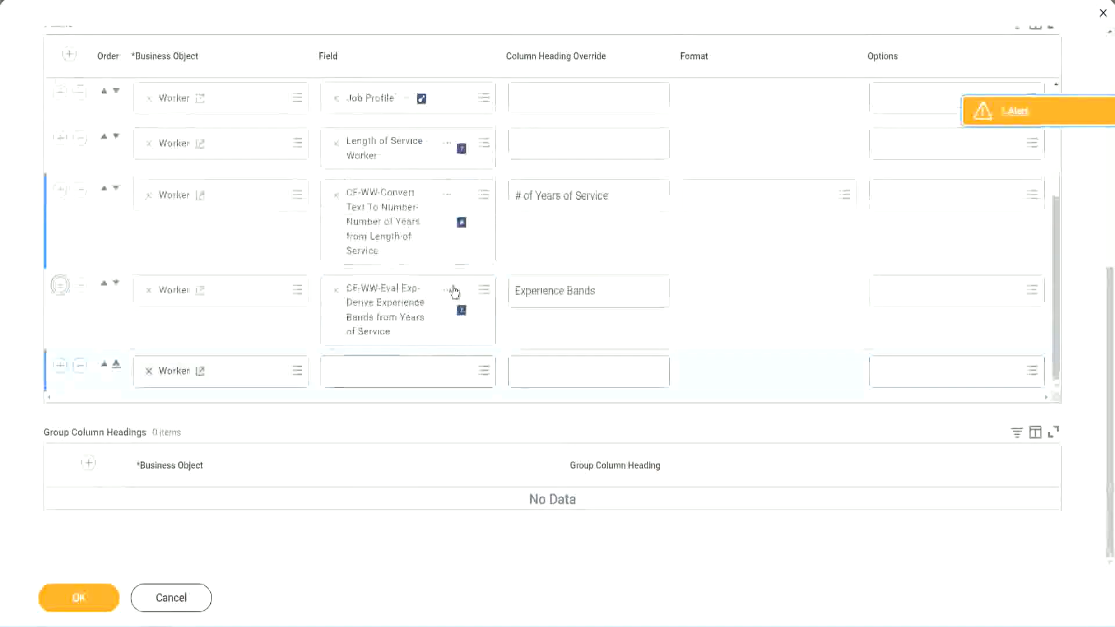
- Search for CF-WW-Eval Exp Band and set the new row's field to CF-WW-Eval Exp Band-Determine Experience Bands from Years of Service
right_click(388, 314)
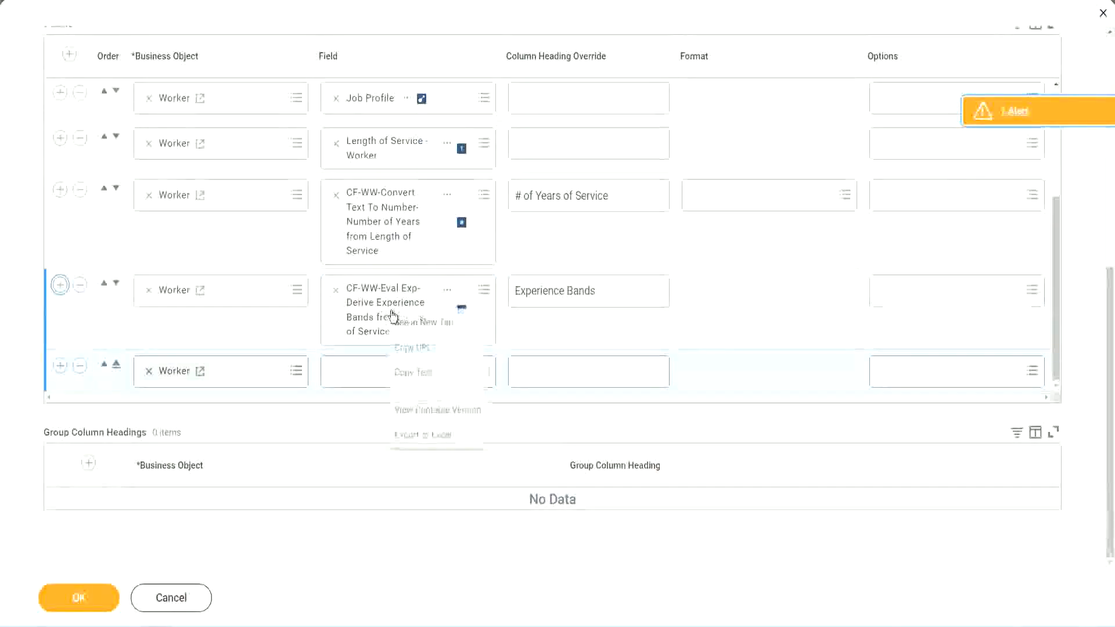
click(421, 373)
click(350, 379)
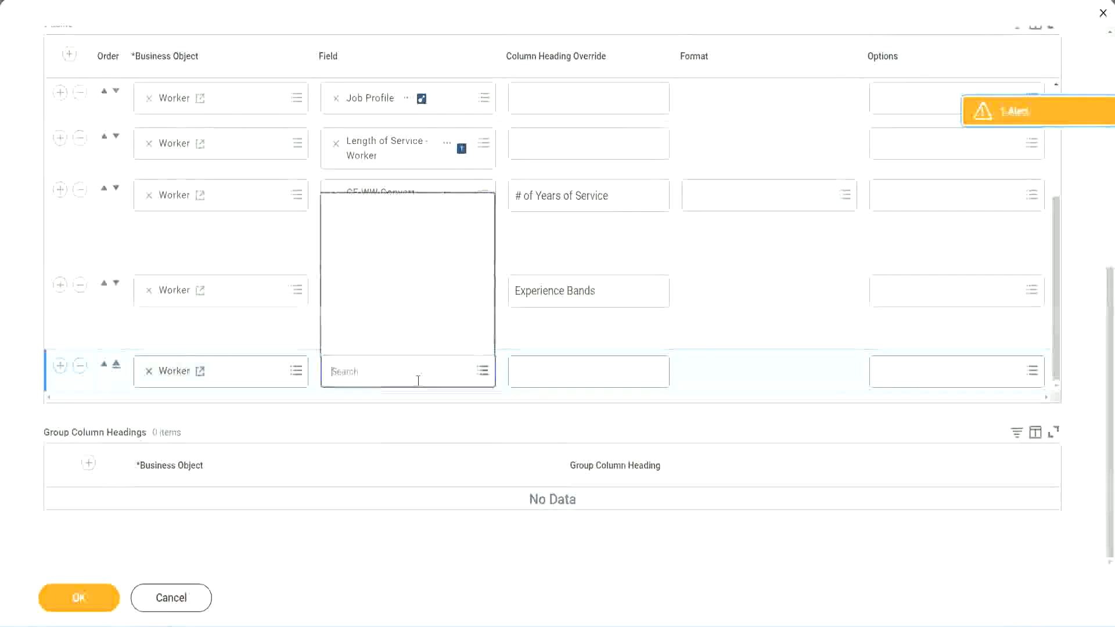
key(ctrl+v)
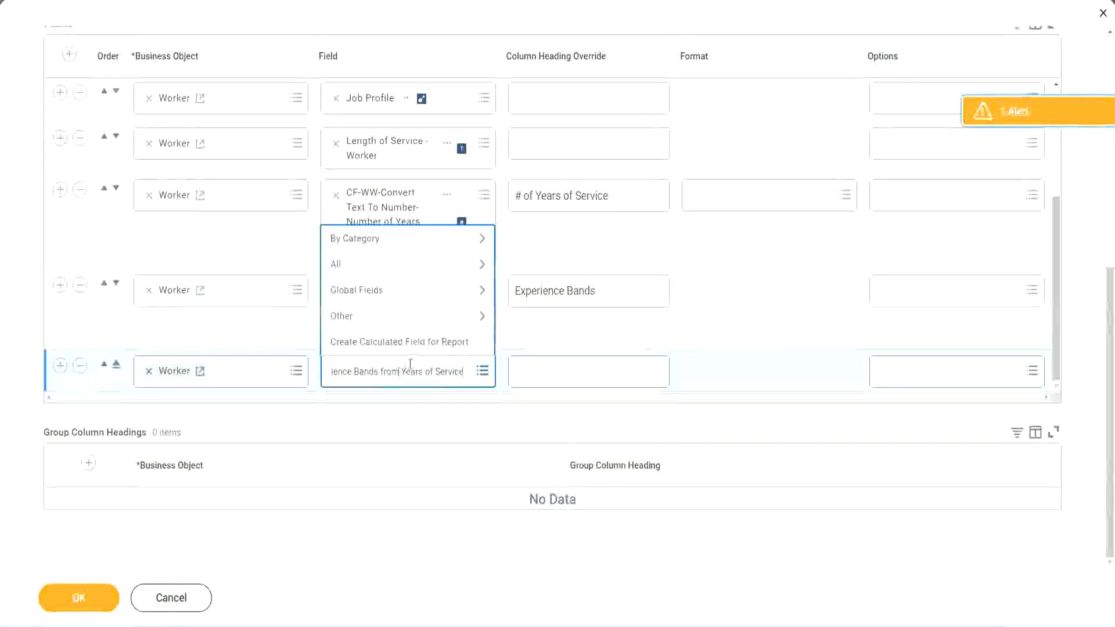
key(Return)
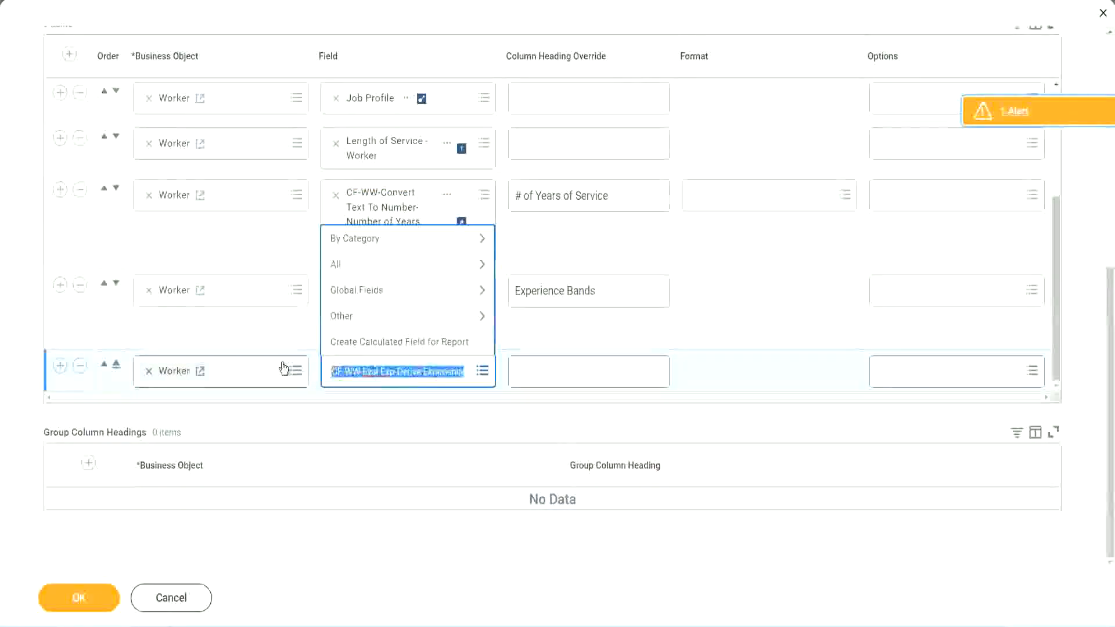
click(416, 380)
key(BackSpace)
text(Band)
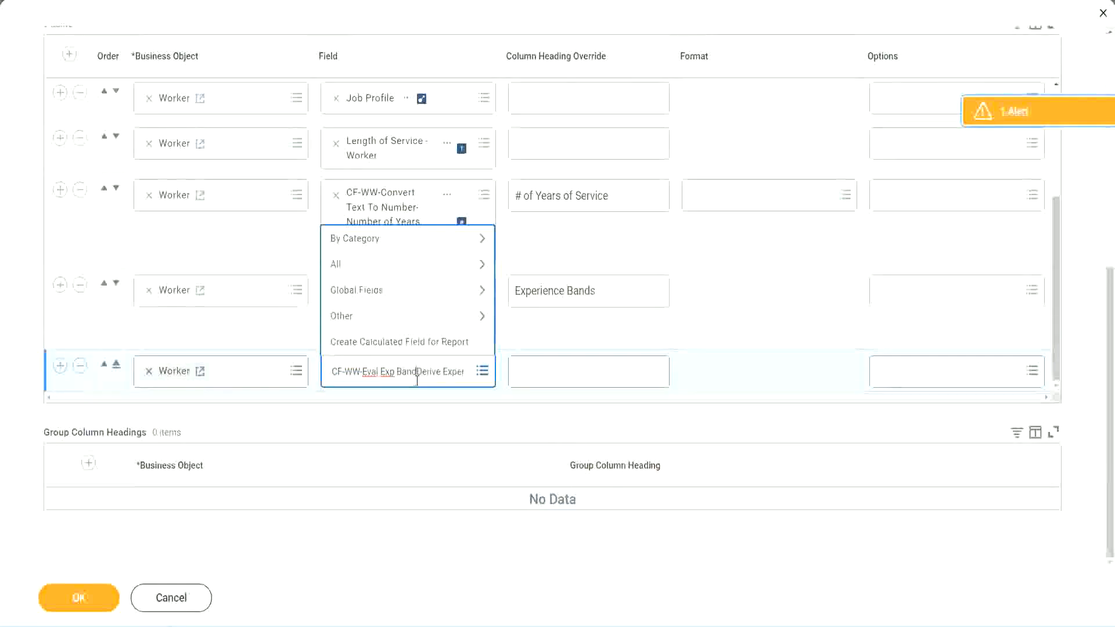
key(Delete)
key(Delete)
key(Delete)
key(Delete)
key(Delete)
key(Delete)
key(Delete)
key(Delete)
key(Delete)
key(Delete)
key(Delete)
key(Delete)
key(Delete)
key(Delete)
key(Delete)
key(Delete)
key(Delete)
key(Return)
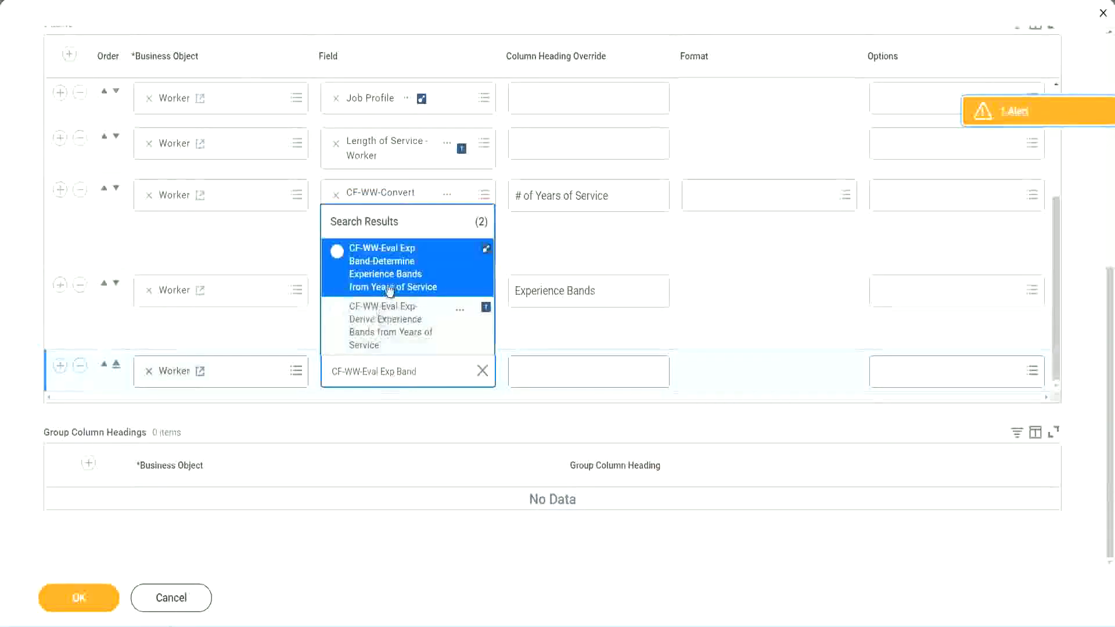
click(407, 275)
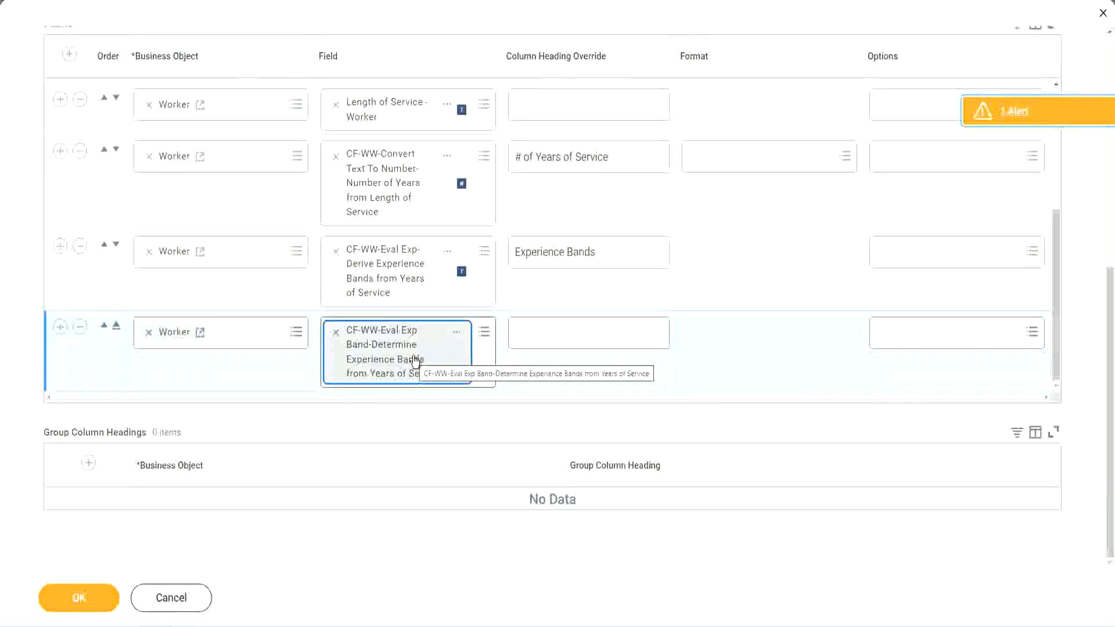
- Set the new row's column heading override to Experience Bands (Eval Exp Bands) and save the report
click(614, 252)
key(ctrl+c)
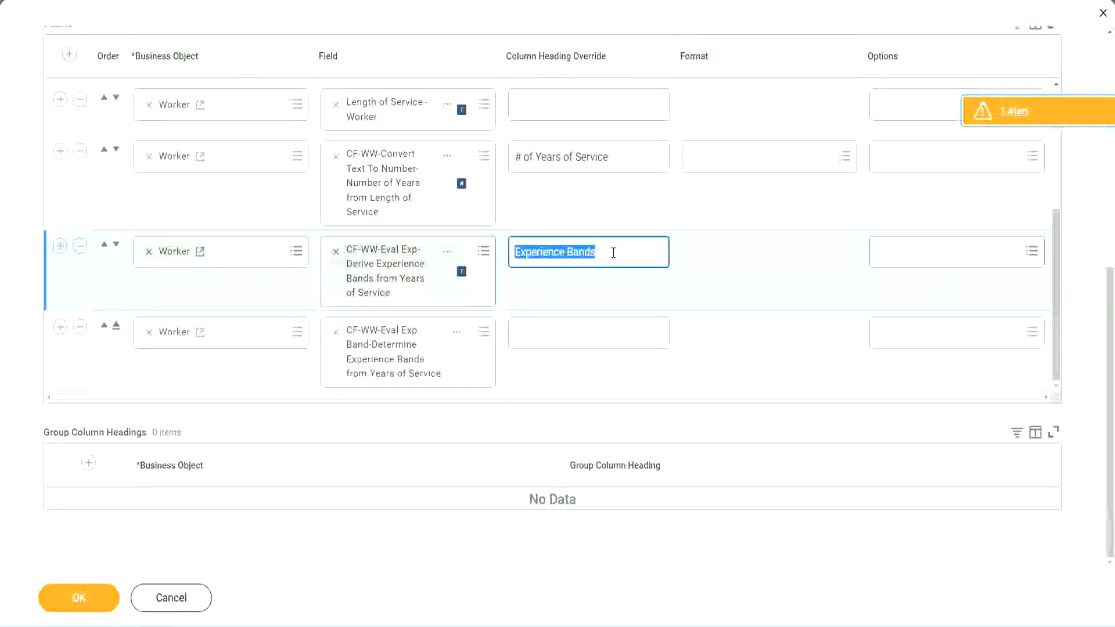
click(542, 331)
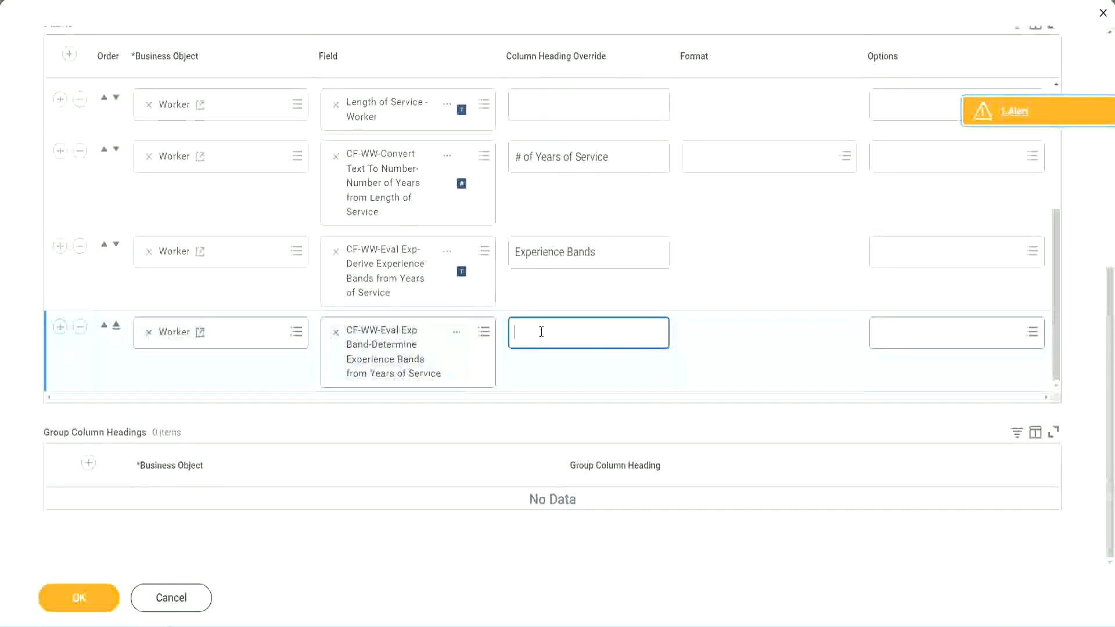
key(ctrl+v)
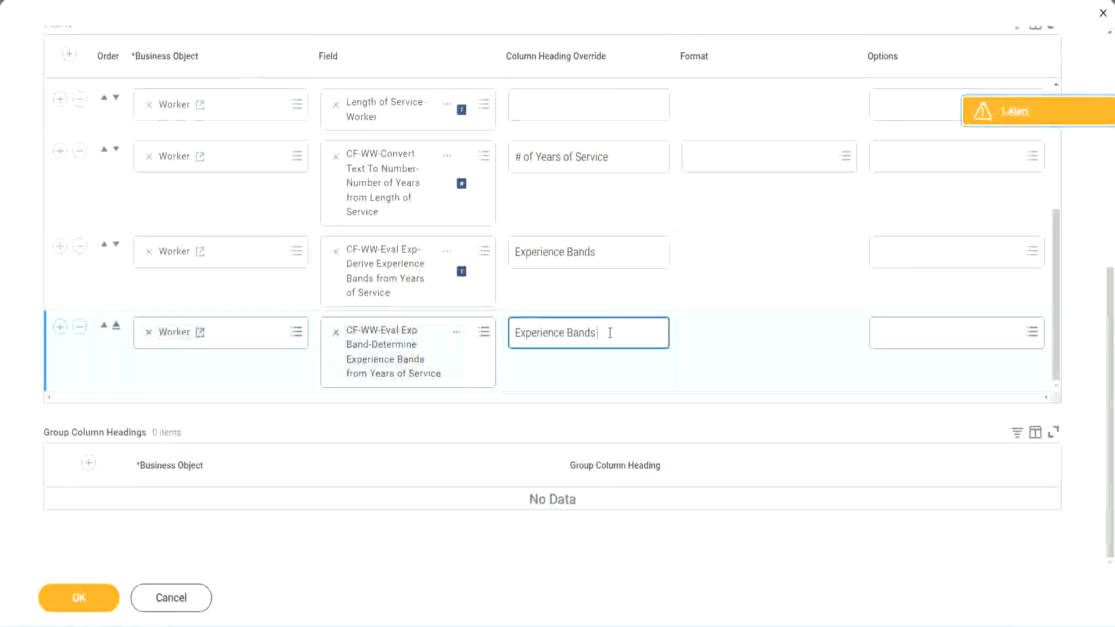
text((Eval E)
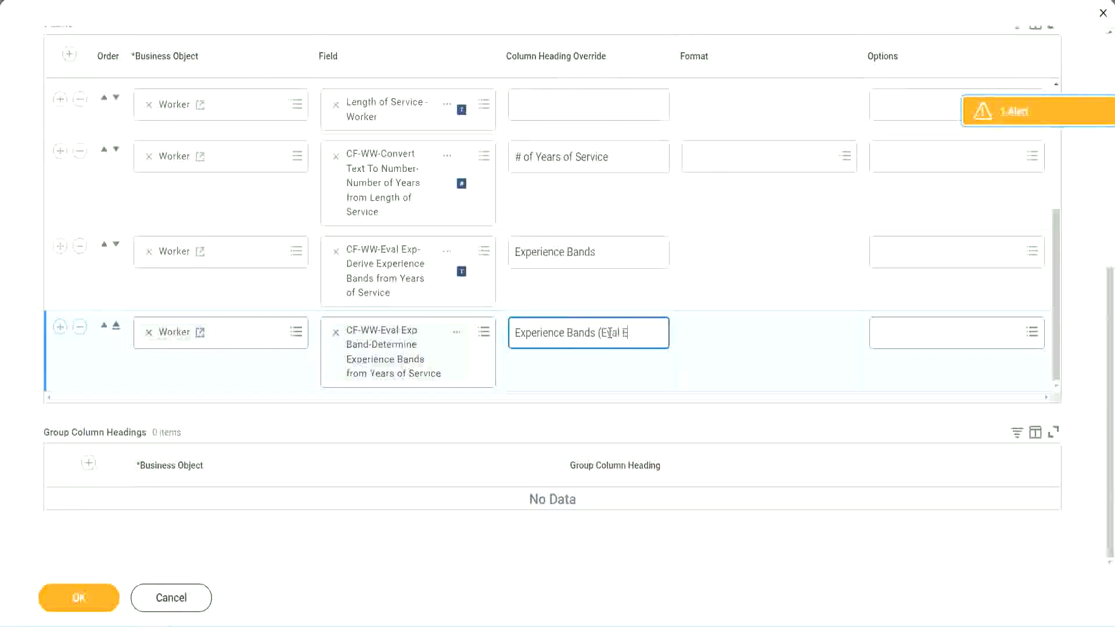
text(xp Bands))
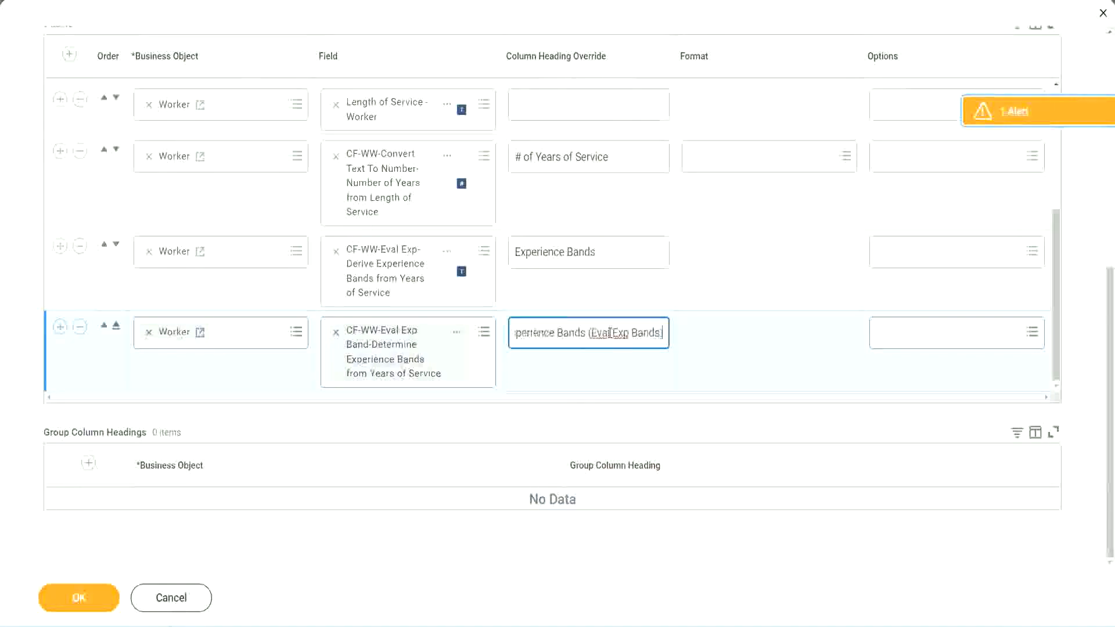
double_click(621, 332)
click(642, 326)
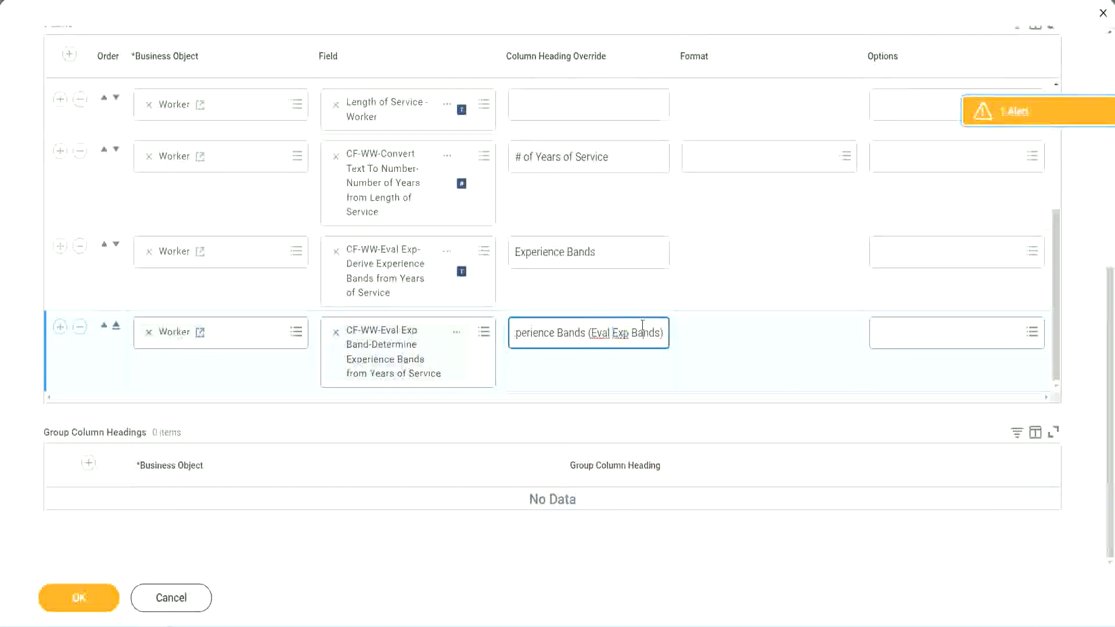
click(85, 602)
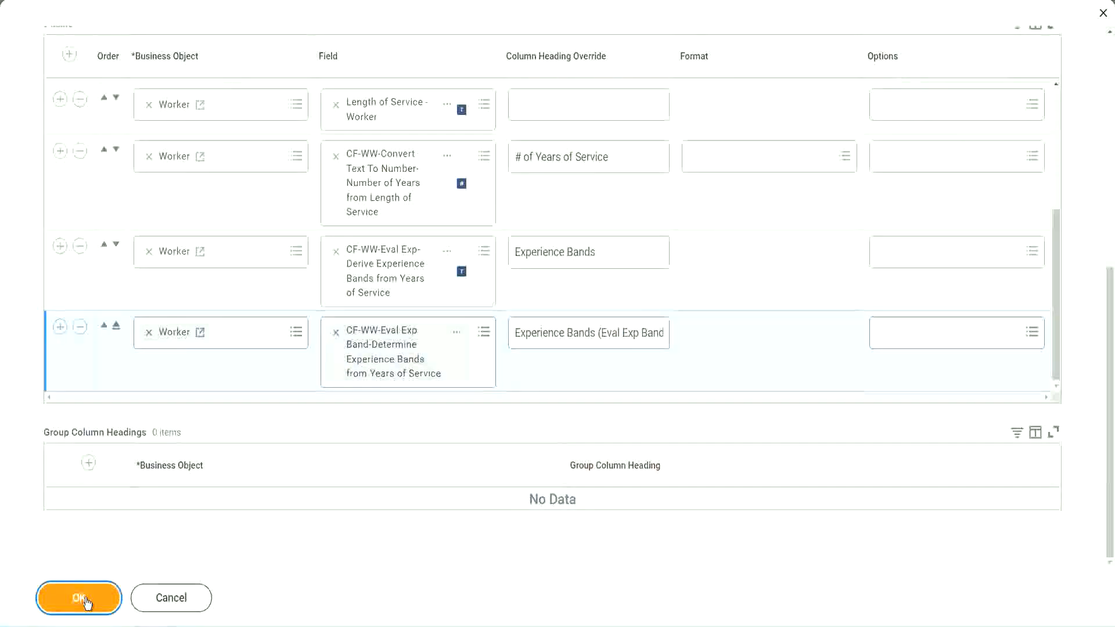